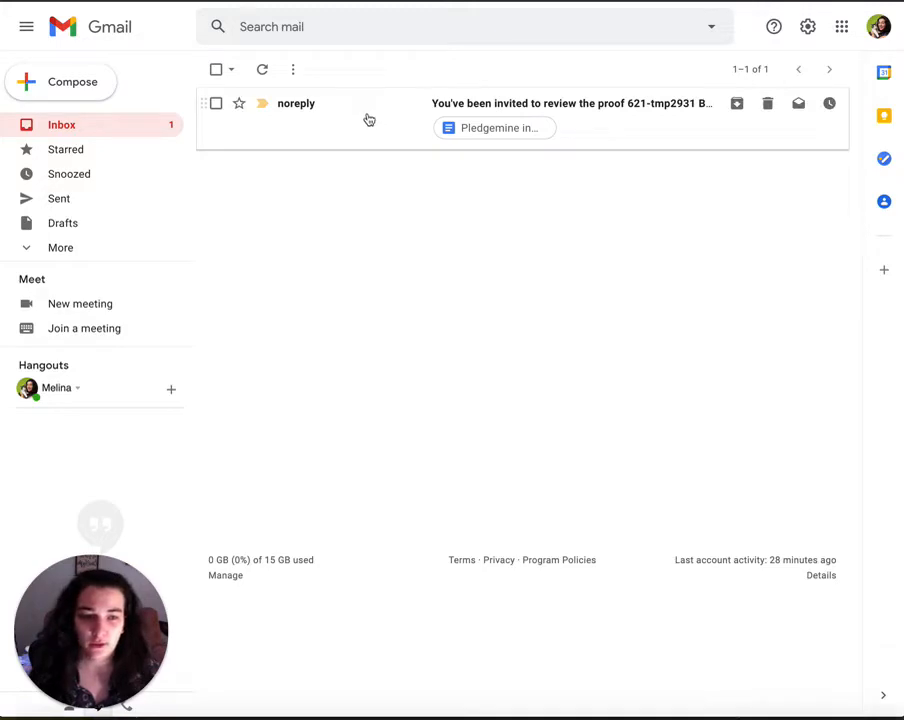
# Step: Open the Bayleafs Scholarship Mailing proof invitation e-mail and start its review by logging in to inMotion ignite with the prefilled credentials
pyautogui.click(369, 120)
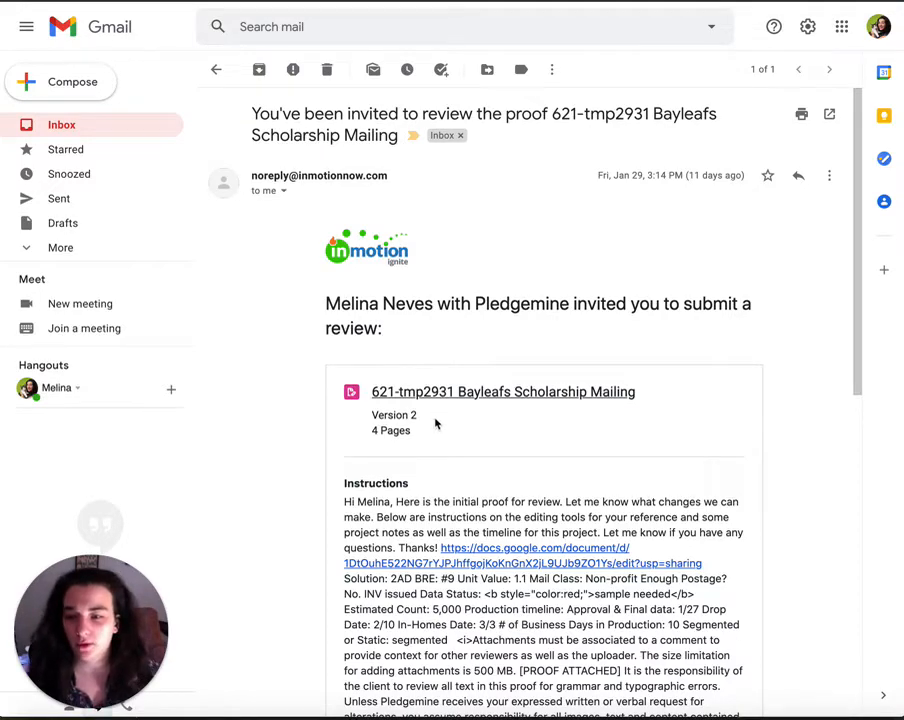
pyautogui.scroll(-2, 436, 424)
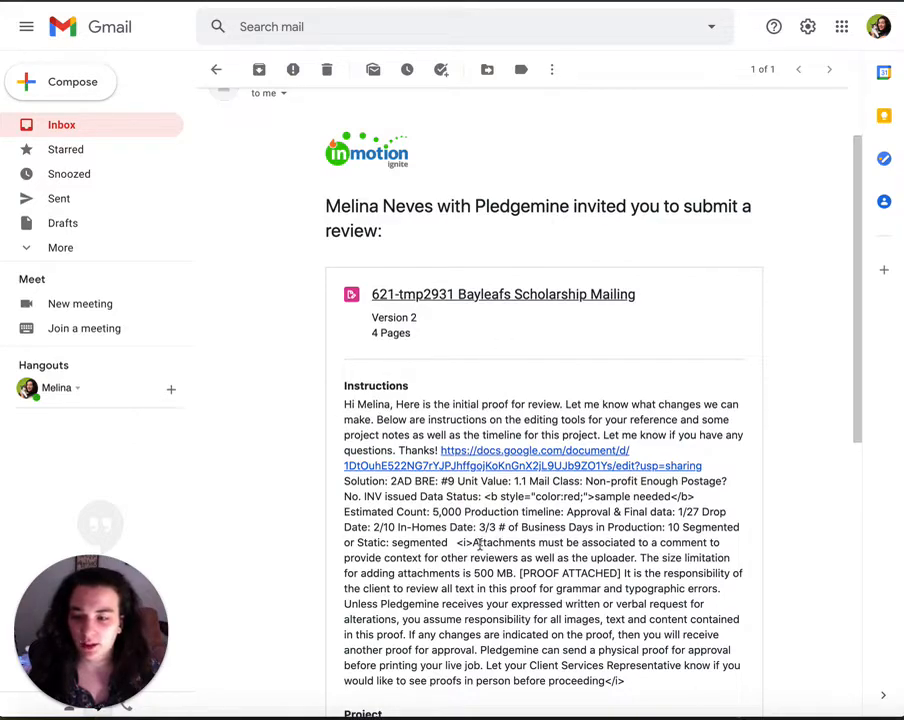
pyautogui.scroll(-4, 479, 543)
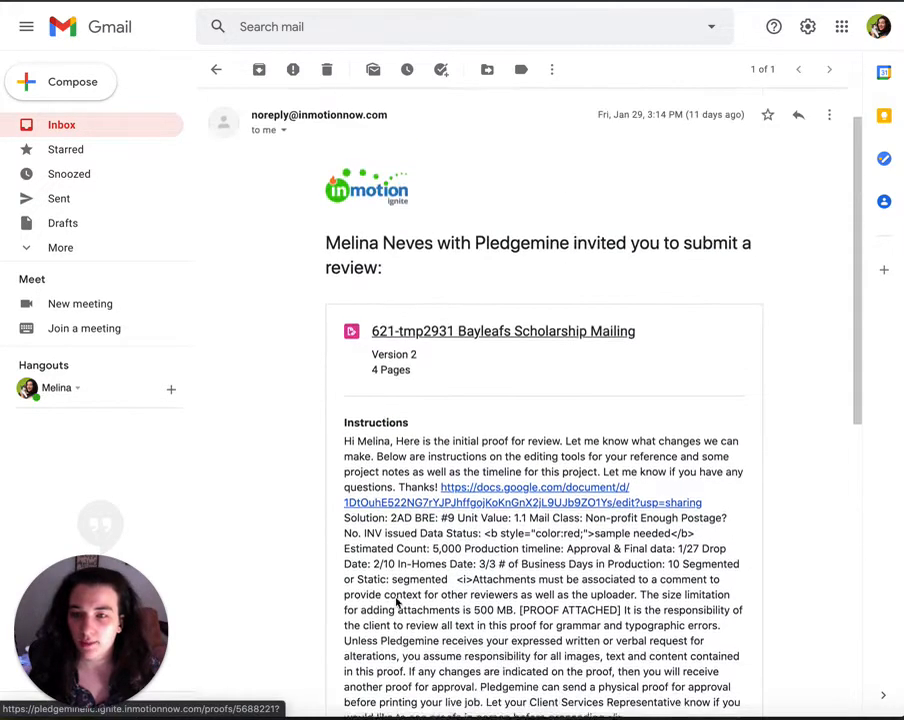
pyautogui.scroll(-5, 394, 596)
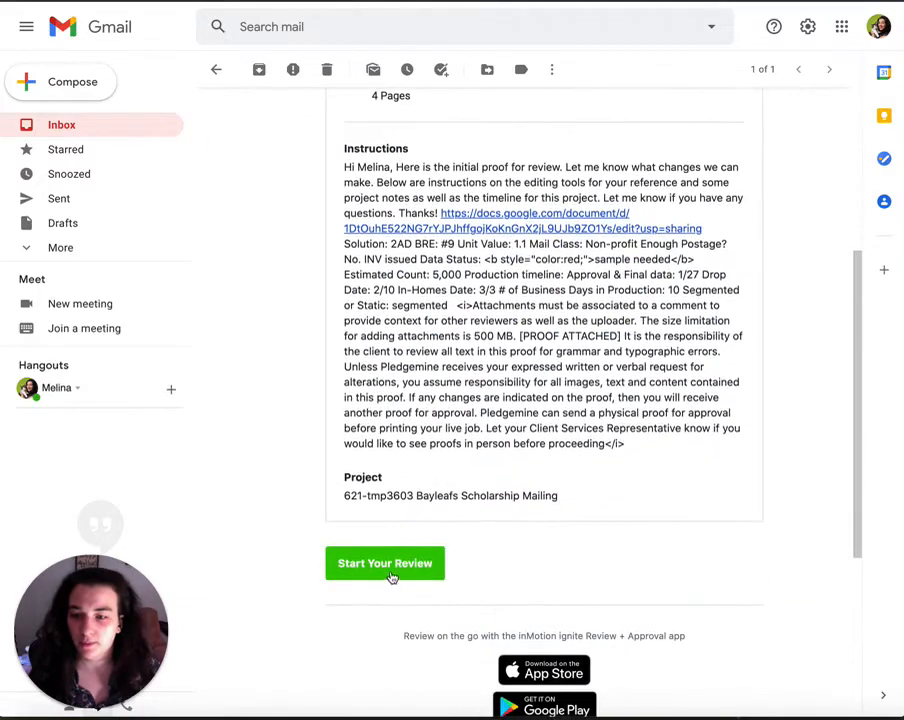
pyautogui.click(385, 566)
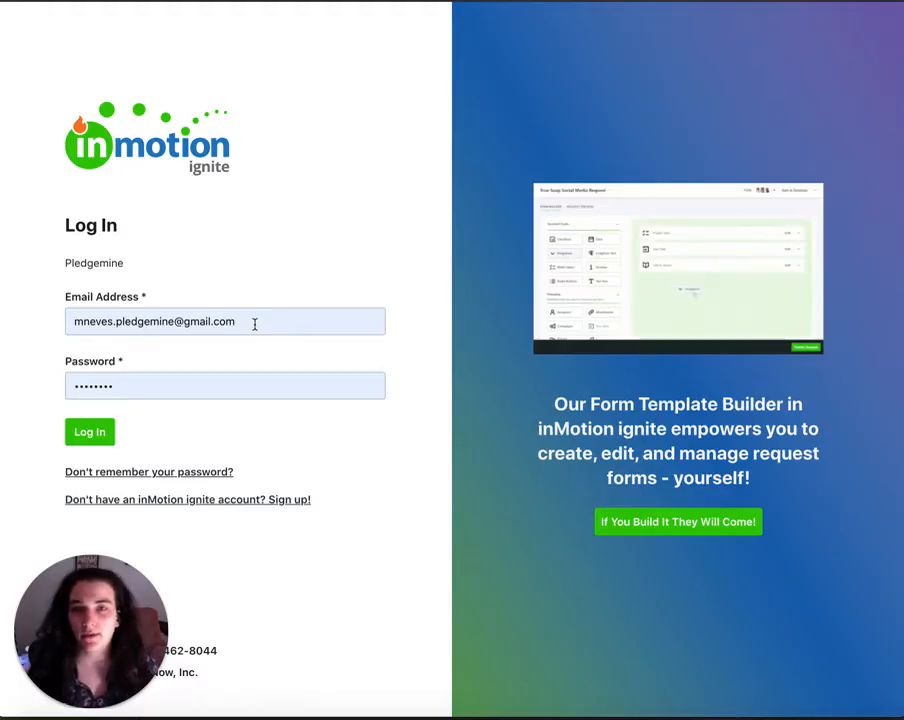
pyautogui.click(87, 431)
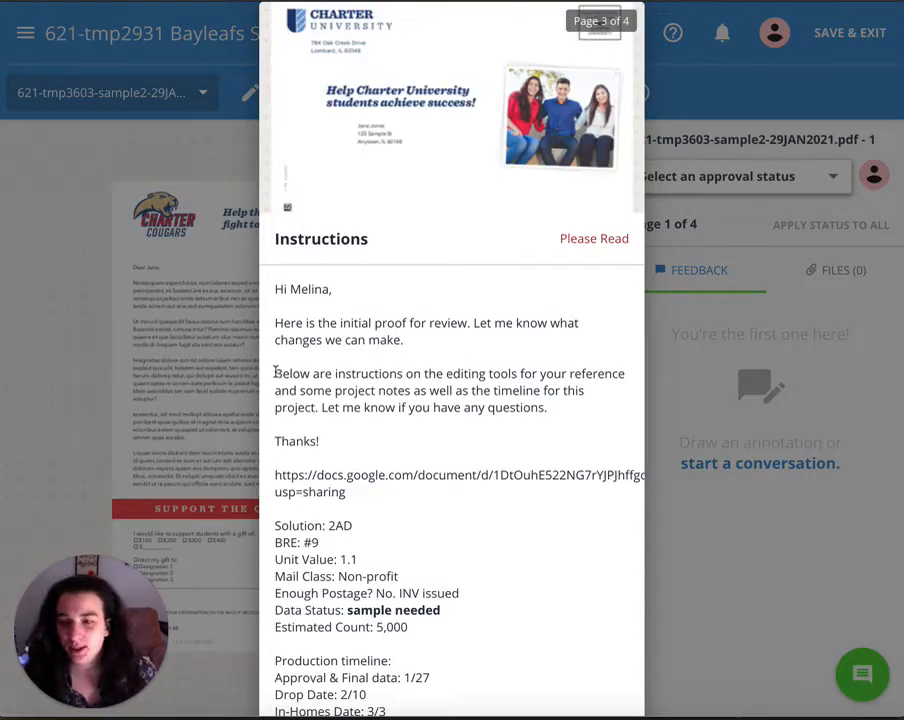
# Step: Examine the proof instructions, covering the editing-tools note, the linked document, the mailing specifications and the data status
pyautogui.moveTo(275, 373); pyautogui.dragTo(588, 404)
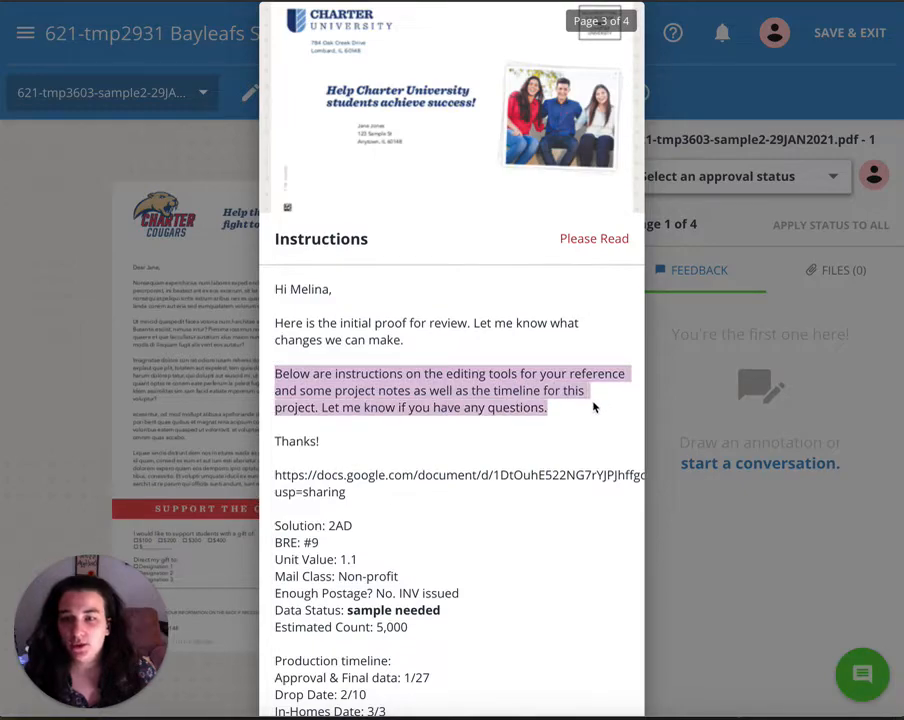
pyautogui.click(586, 407)
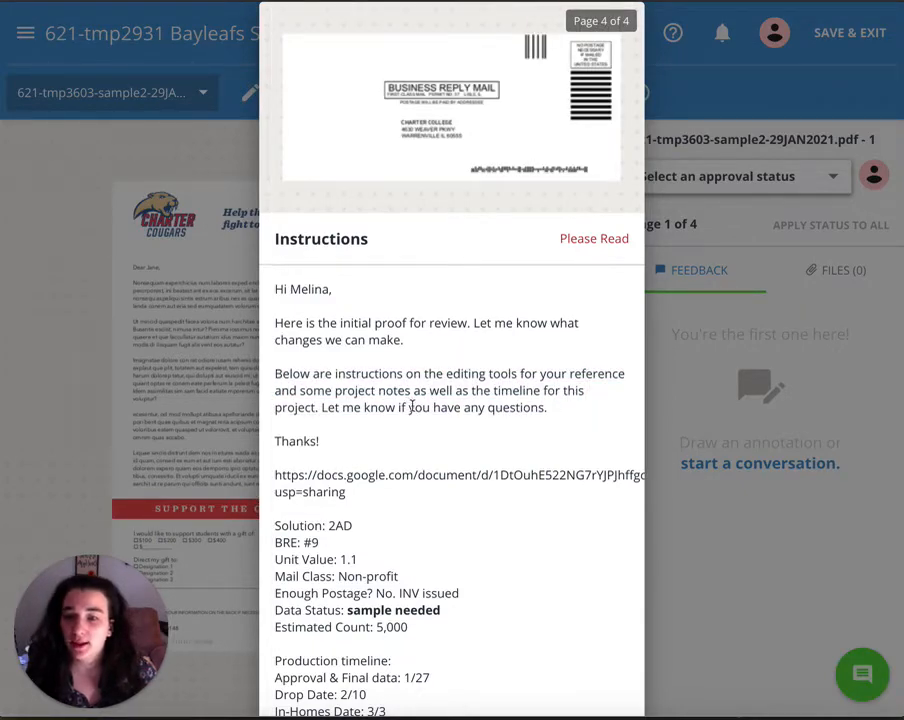
pyautogui.scroll(-1, 411, 407)
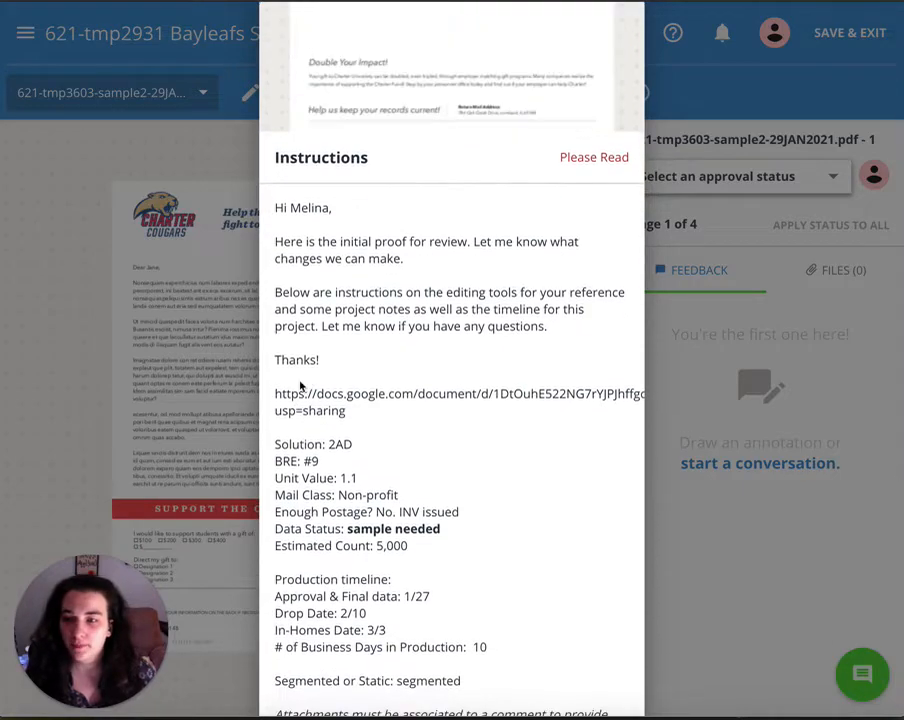
pyautogui.moveTo(273, 390); pyautogui.dragTo(354, 414)
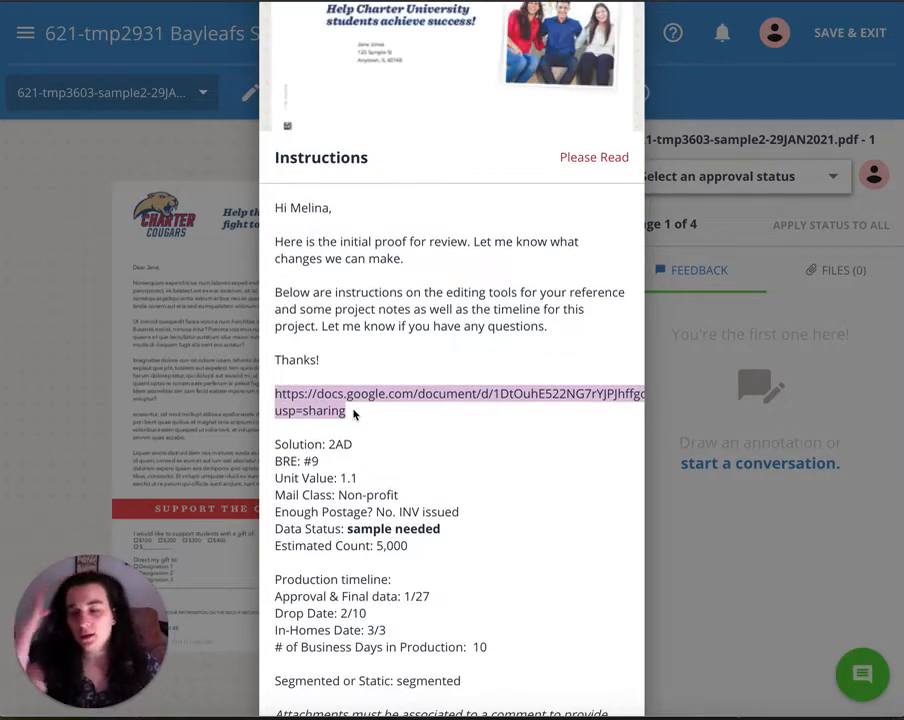
pyautogui.click(285, 446)
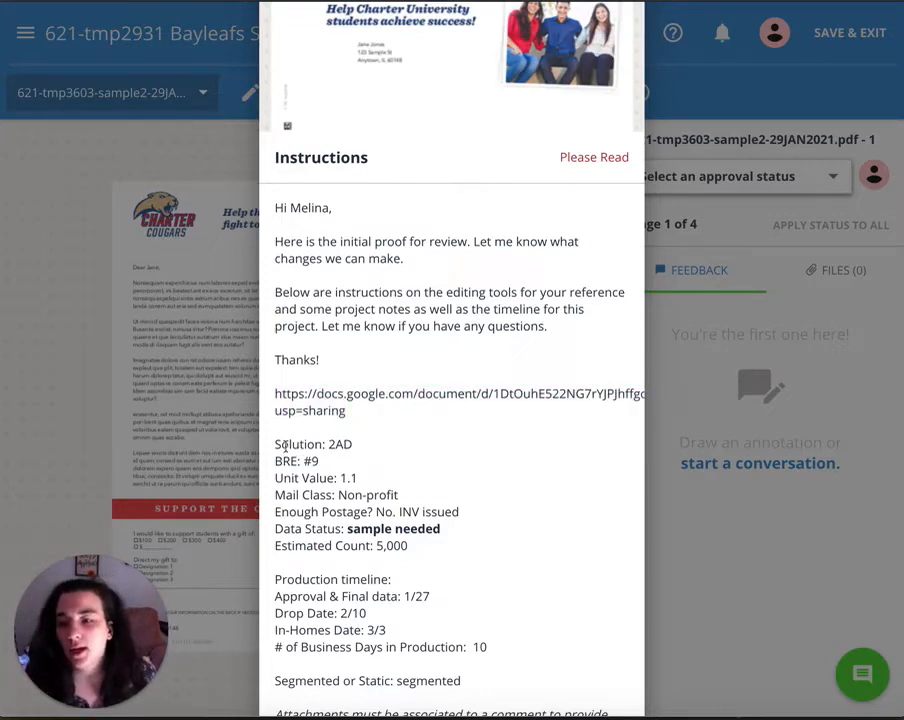
pyautogui.moveTo(274, 444)
pyautogui.mouseDown()
pyautogui.moveTo(372, 452)
pyautogui.moveTo(266, 464)
pyautogui.mouseUp()
pyautogui.moveTo(357, 478); pyautogui.dragTo(402, 497)
pyautogui.click(424, 493)
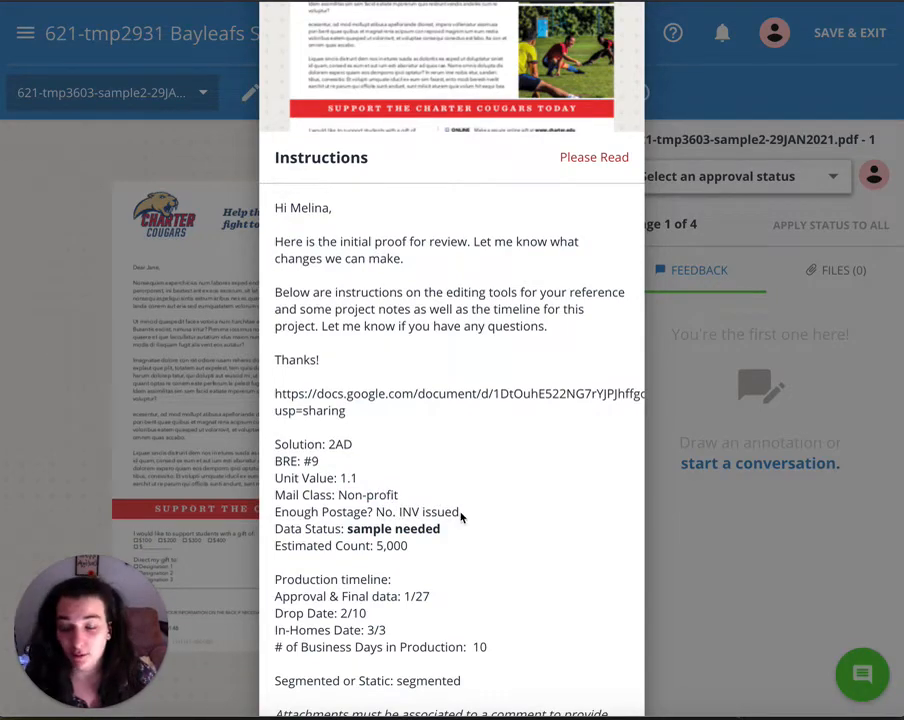
pyautogui.moveTo(278, 528); pyautogui.dragTo(343, 531)
pyautogui.click(400, 540)
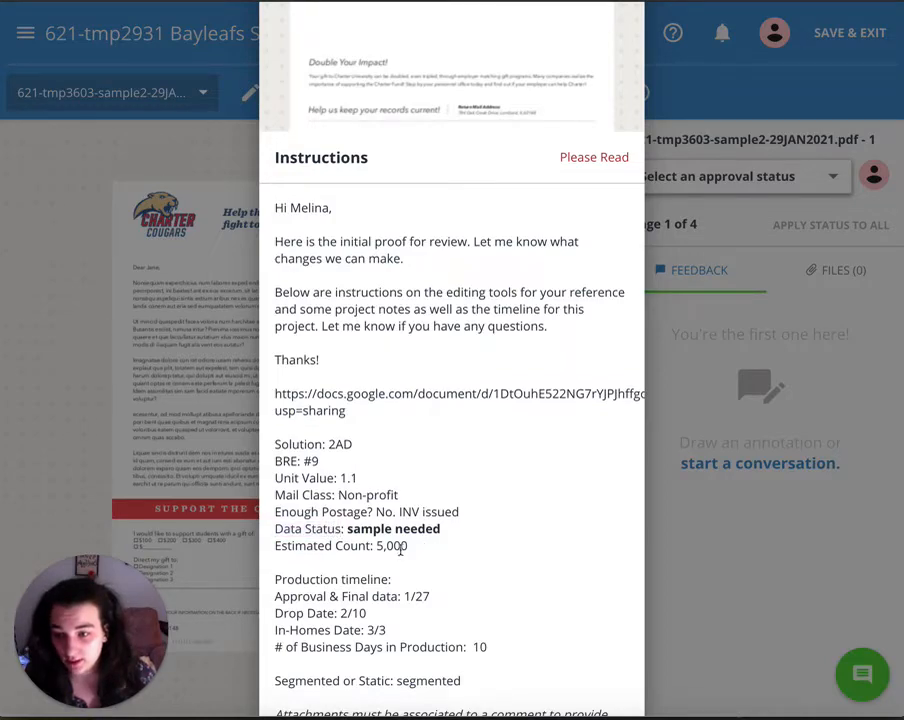
# Step: Read the production timeline and the remaining proof instructions, and start the review
pyautogui.scroll(-2, 366, 536)
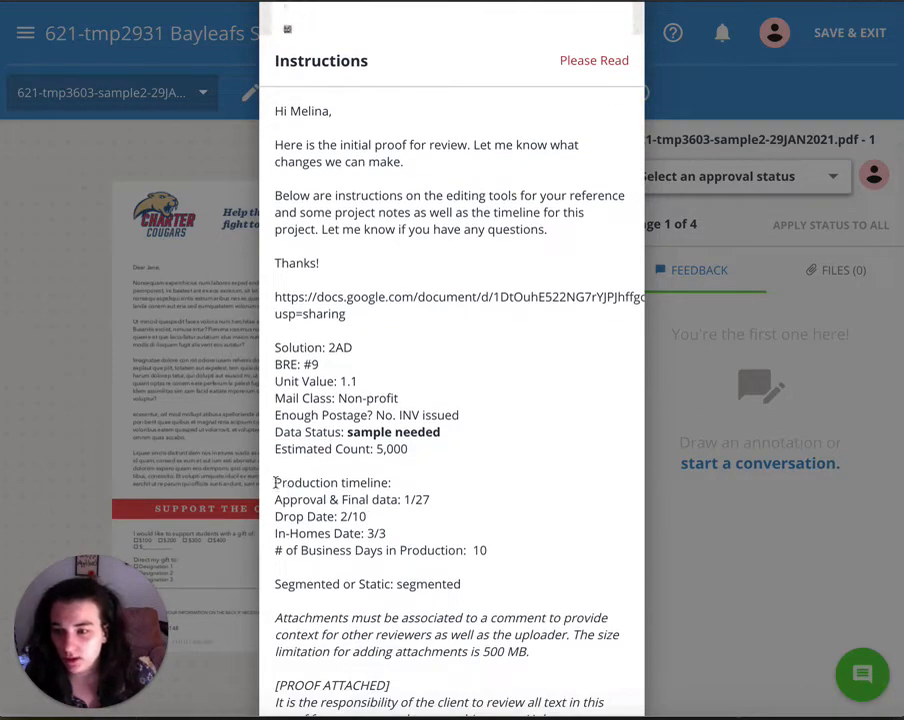
pyautogui.moveTo(275, 483); pyautogui.dragTo(492, 556)
pyautogui.click(444, 540)
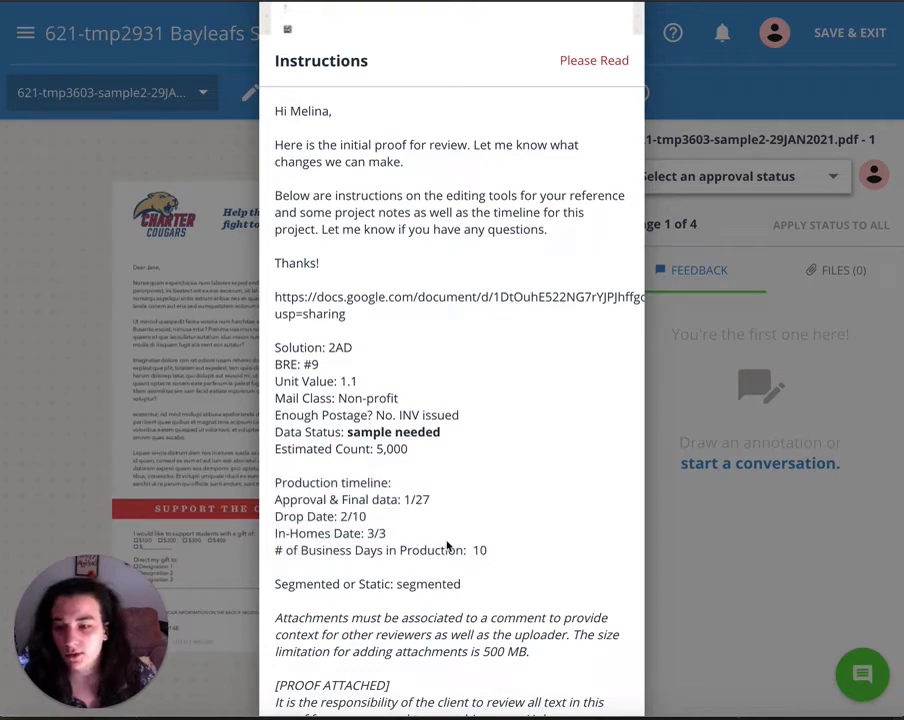
pyautogui.scroll(-7, 443, 538)
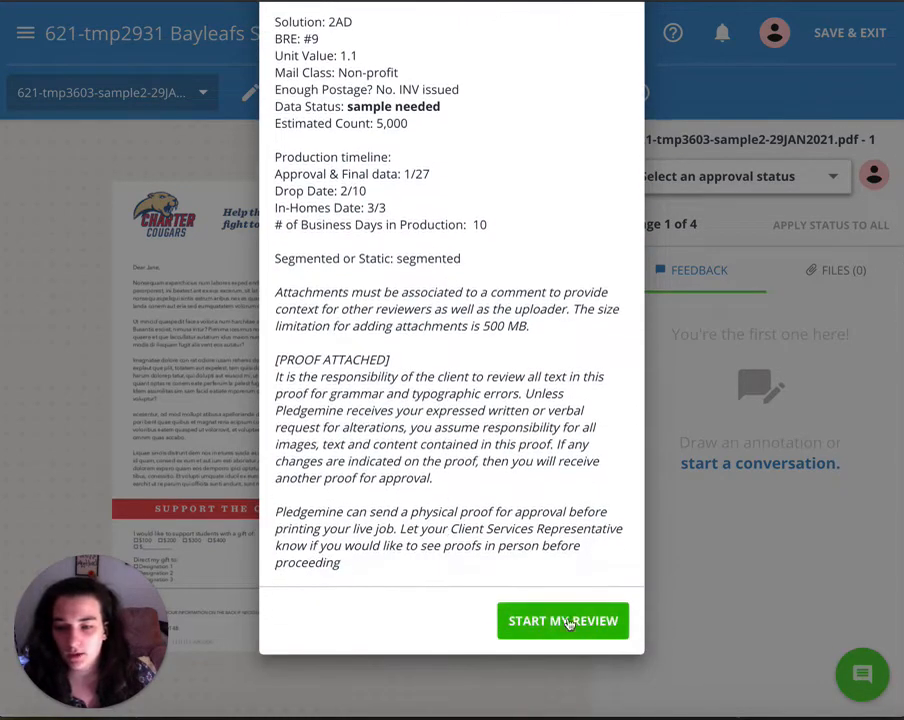
pyautogui.click(563, 621)
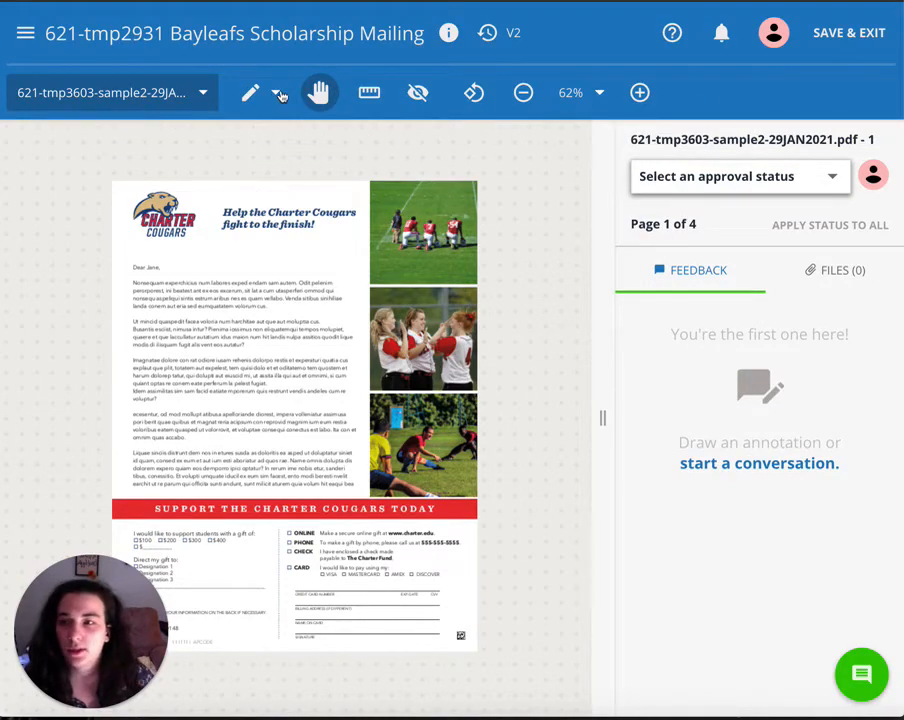
pyautogui.click(275, 92)
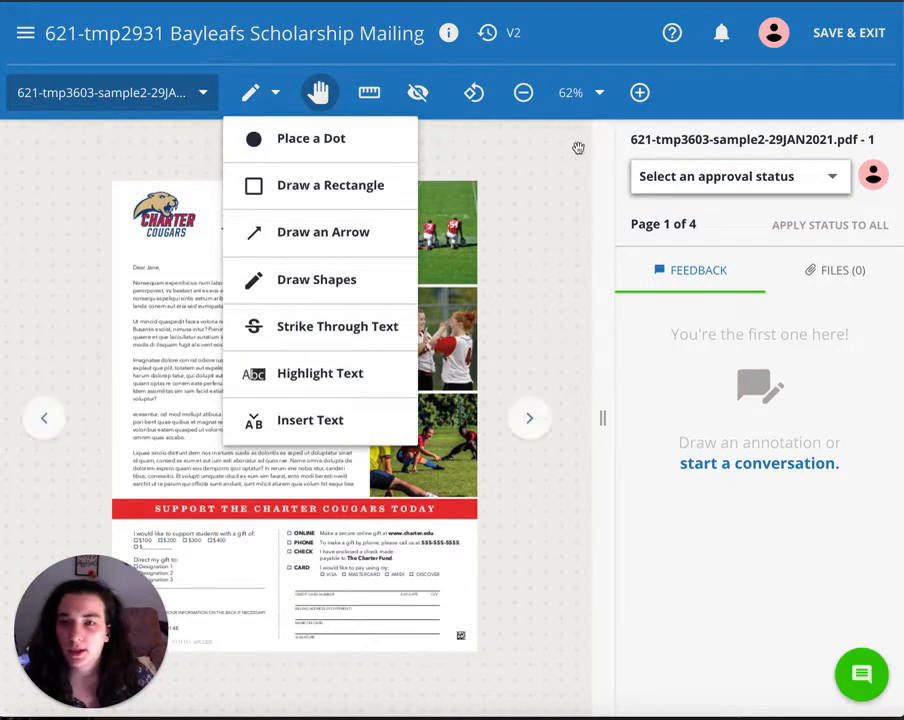
pyautogui.click(577, 147)
pyautogui.click(273, 93)
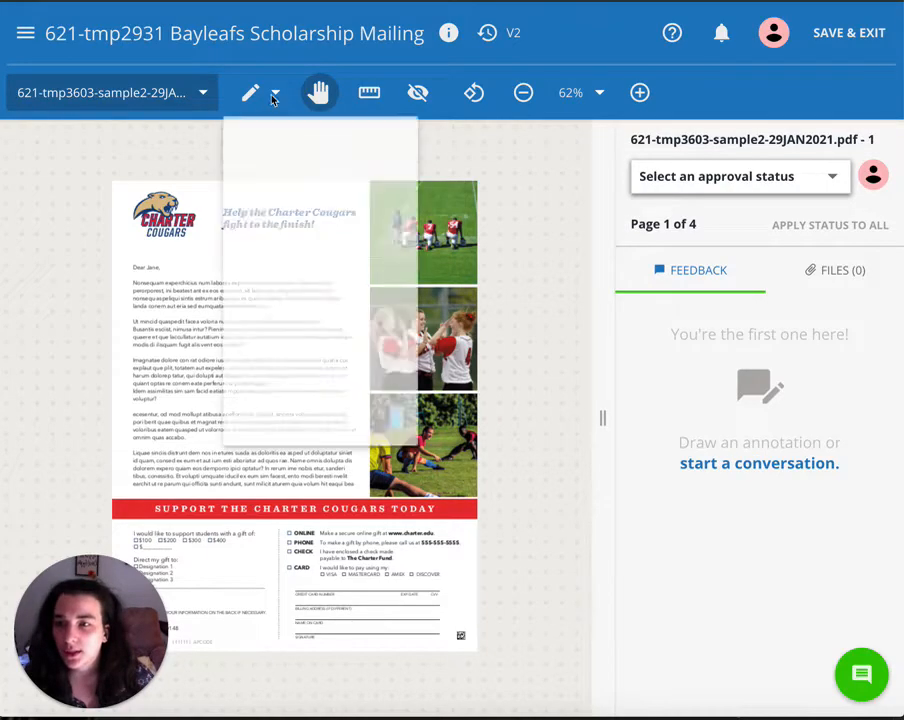
pyautogui.click(490, 176)
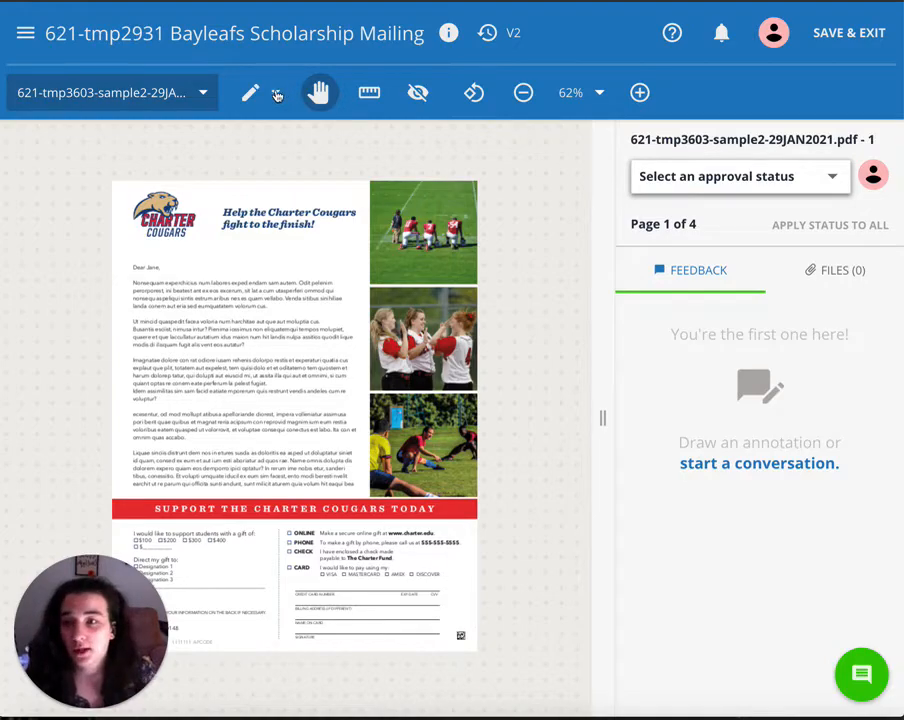
# Step: Place a dot on the uppermost photo of page 1 and add the comment "Replace this picture with the attached." with an image attached
pyautogui.click(275, 93)
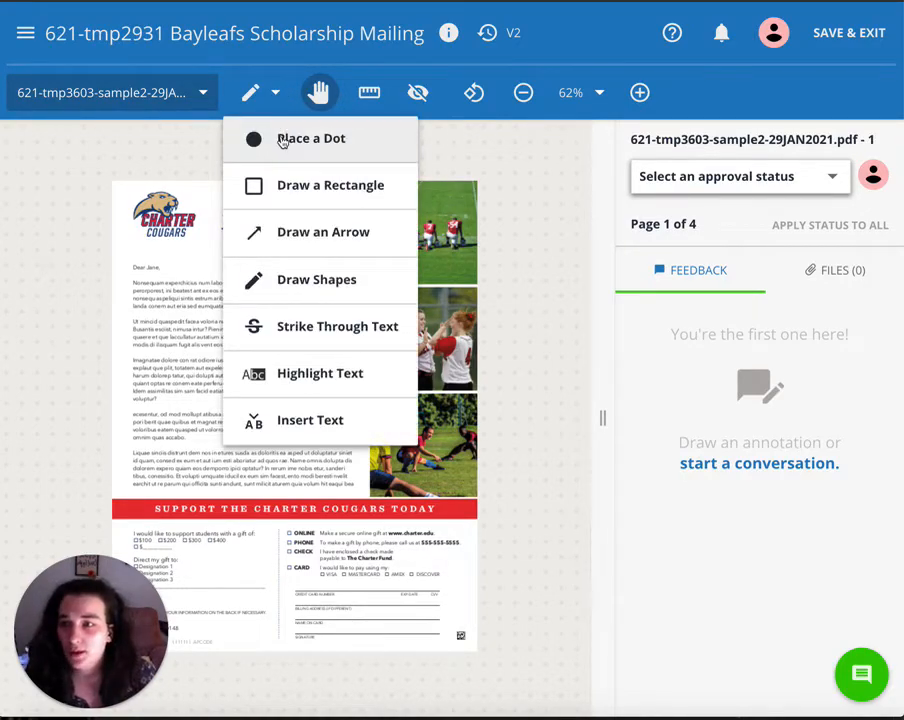
pyautogui.click(282, 142)
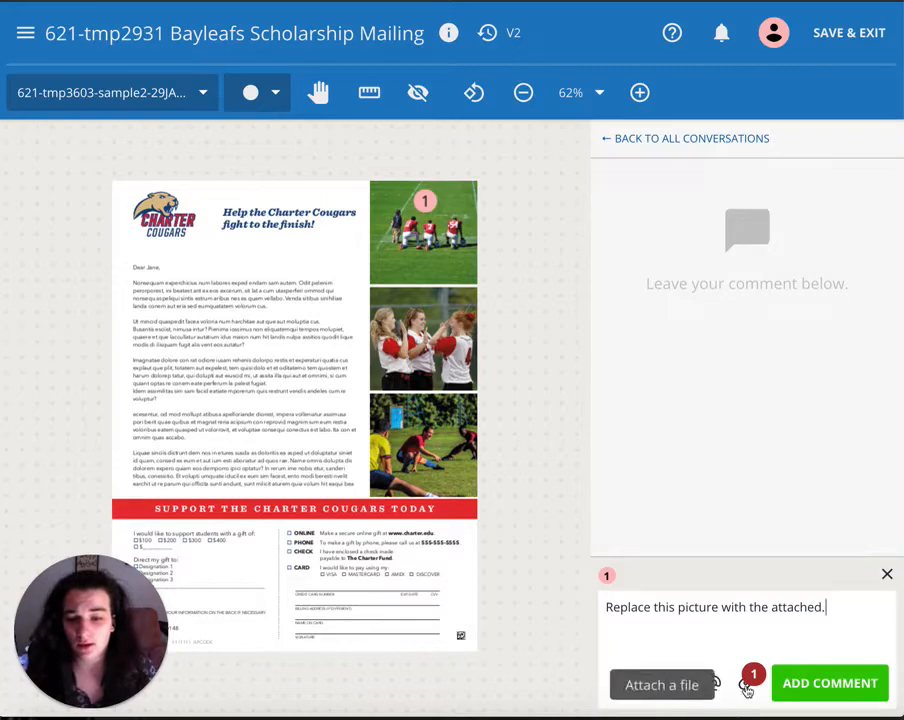
pyautogui.click(838, 683)
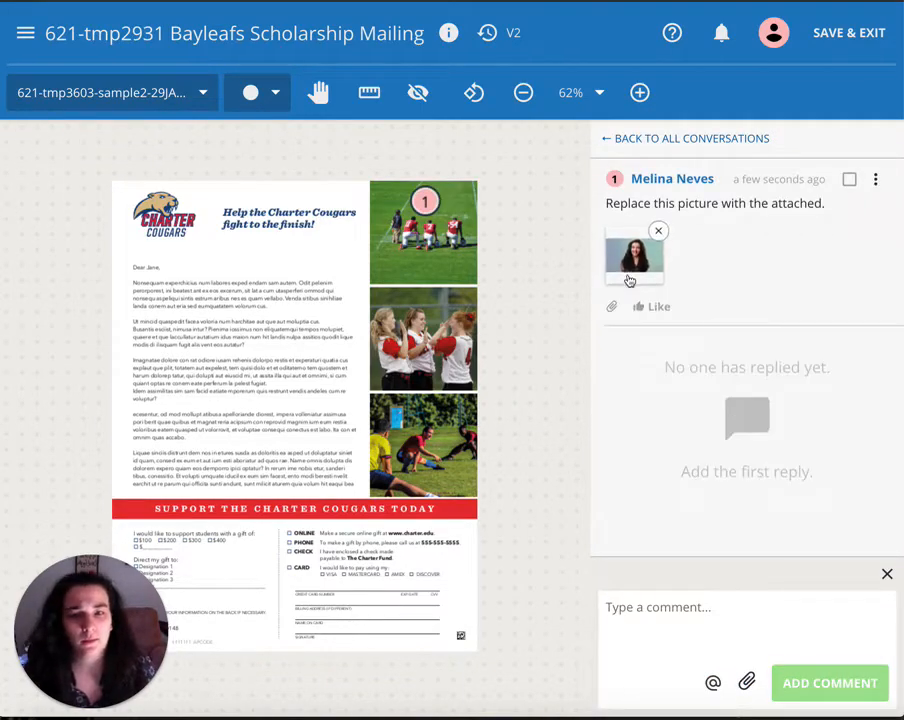
# Step: Draw a rectangle around the reply form at the foot of page 1 and add the comment "How tall is this? Where is the perforation?"
pyautogui.click(274, 93)
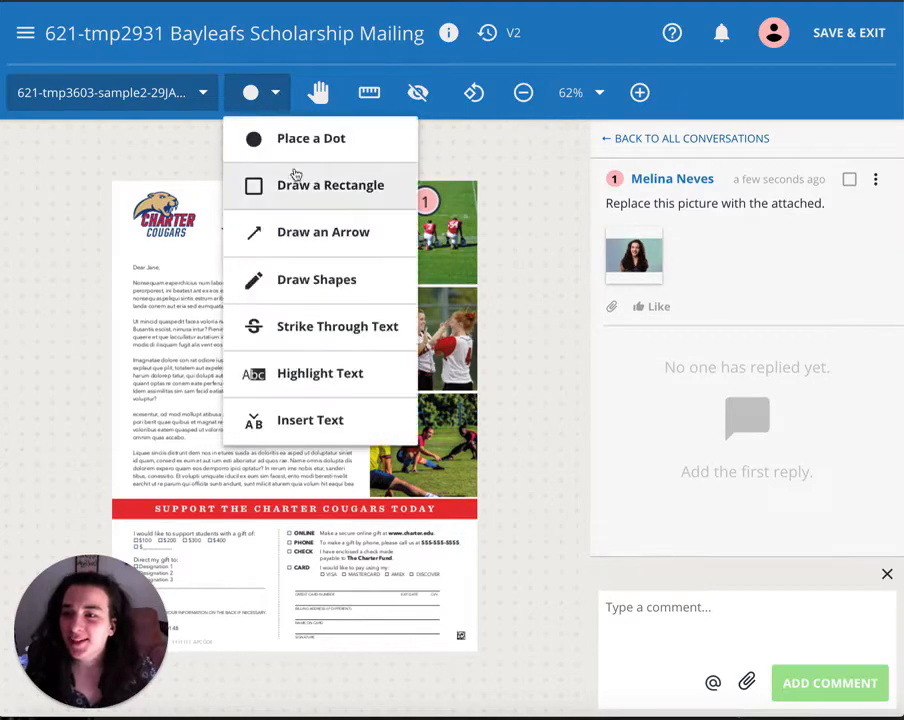
pyautogui.click(306, 190)
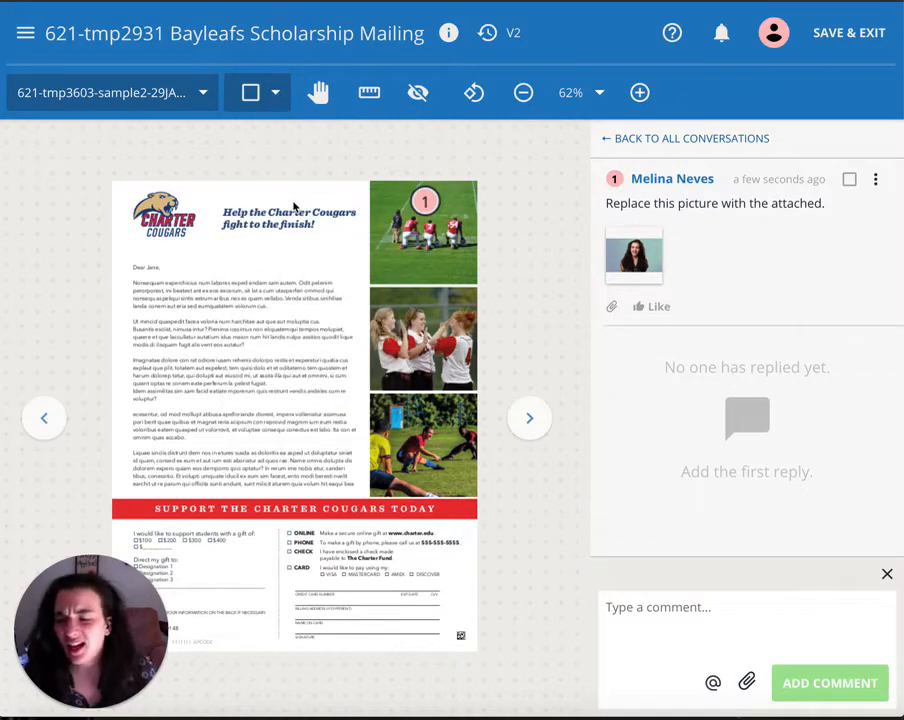
pyautogui.click(274, 93)
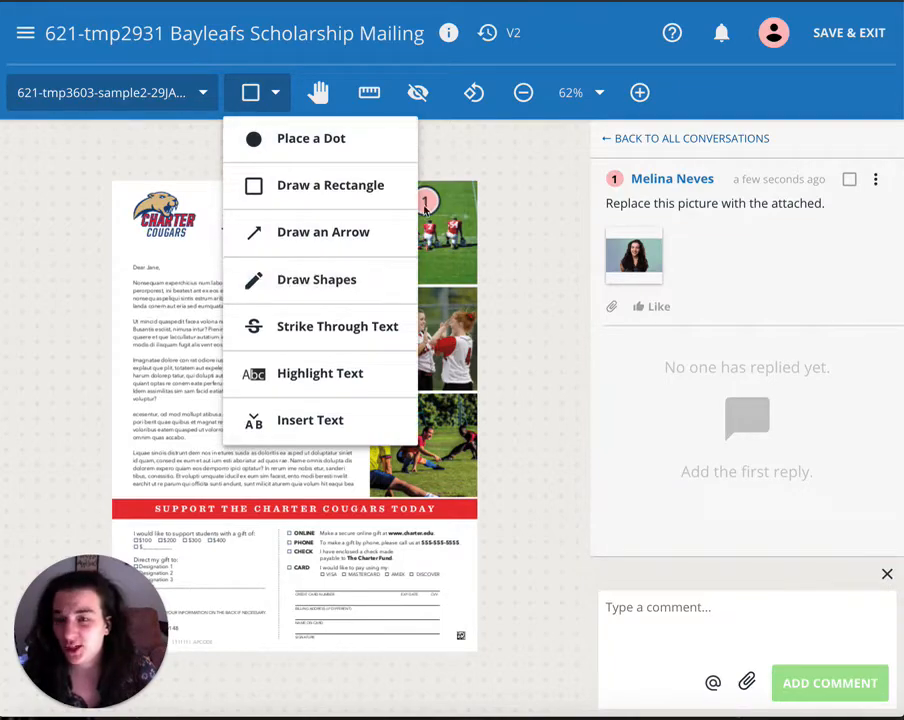
pyautogui.click(456, 150)
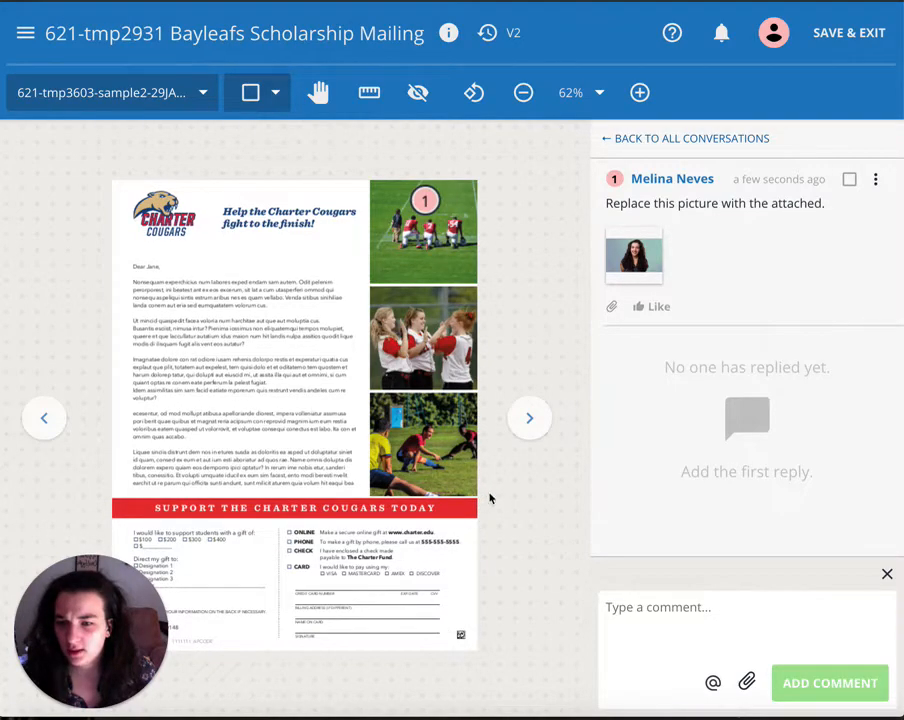
pyautogui.moveTo(499, 495)
pyautogui.mouseDown()
pyautogui.moveTo(143, 636)
pyautogui.moveTo(60, 682)
pyautogui.mouseUp()
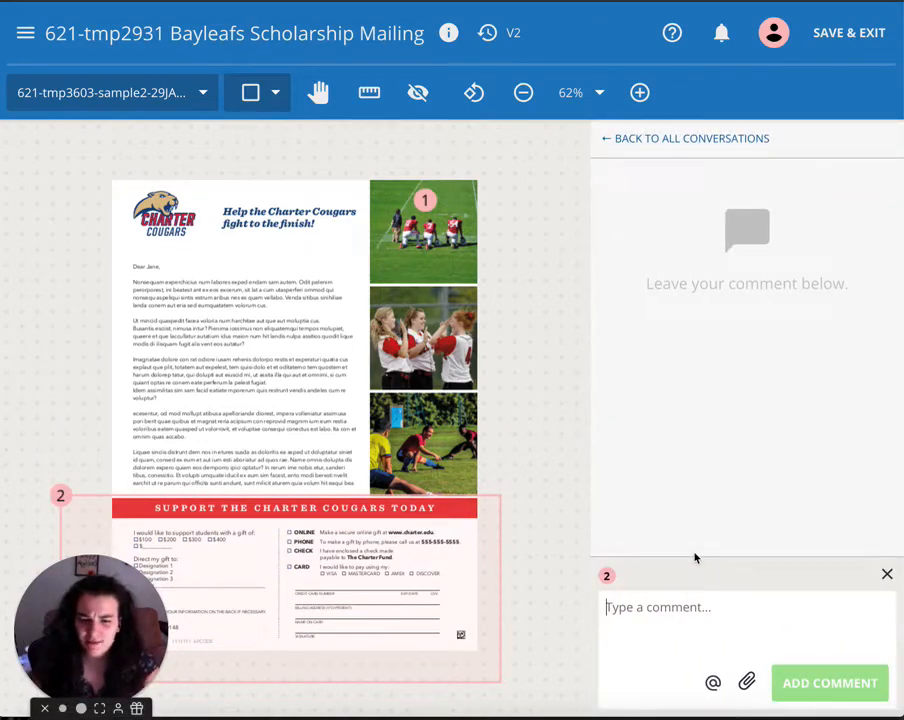
pyautogui.write('How tal')
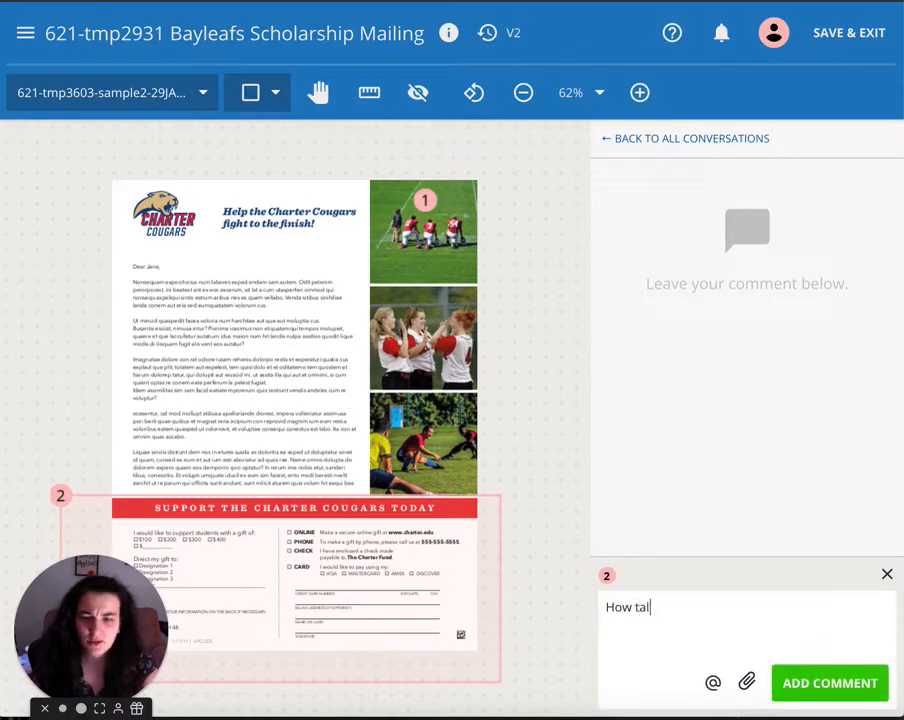
pyautogui.write('l is this? Wher')
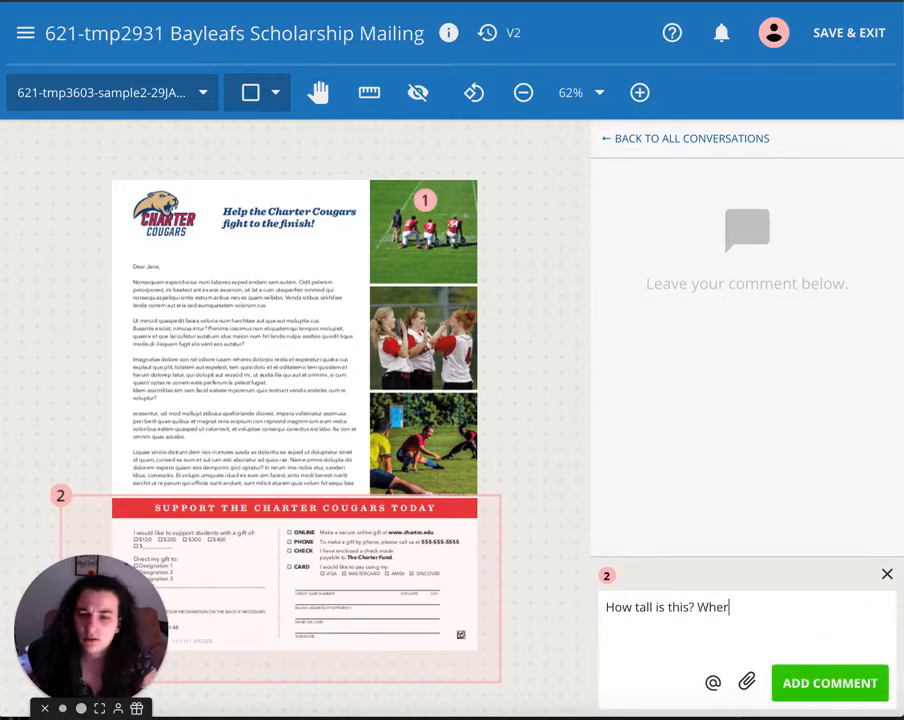
pyautogui.write('e is the perfora')
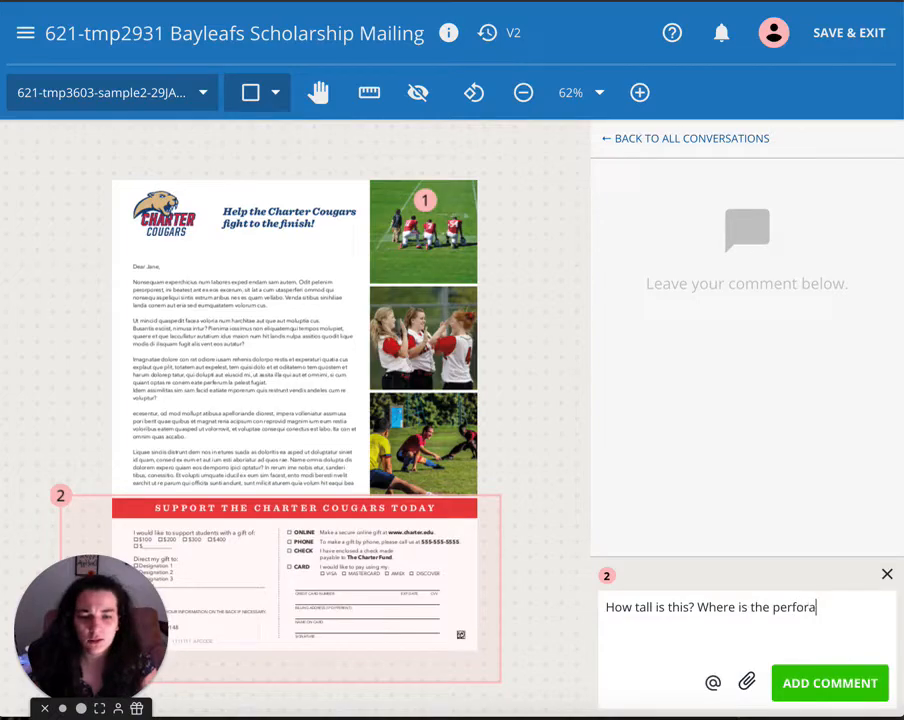
pyautogui.write('tion?')
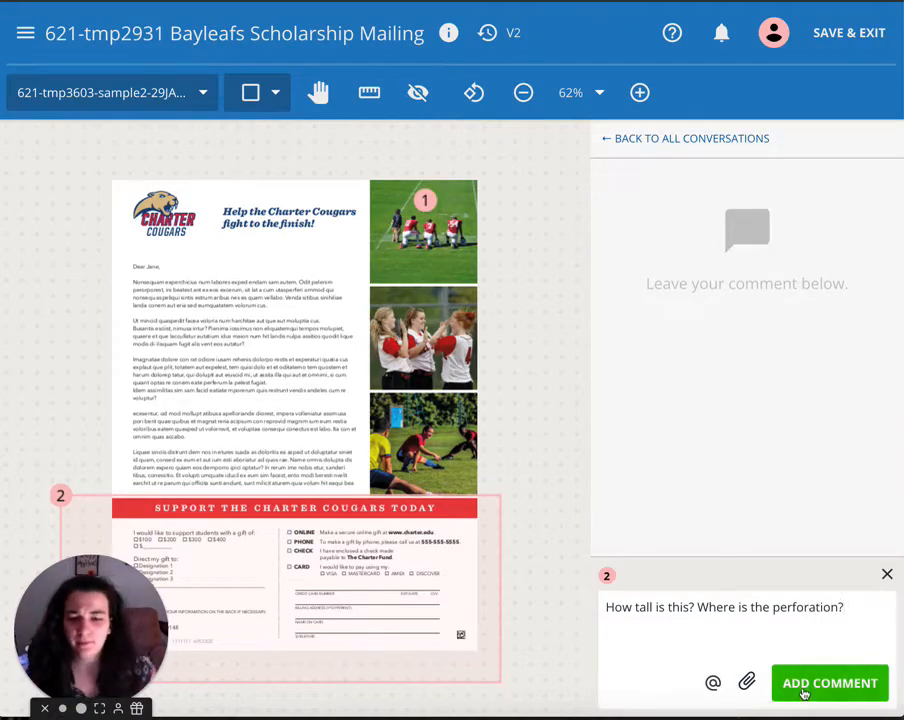
pyautogui.click(796, 683)
# Step: Draw an arrow pointing right from the Charter Cougars logo and add the comment "Move this logo over please to the center."
pyautogui.click(275, 93)
pyautogui.click(285, 233)
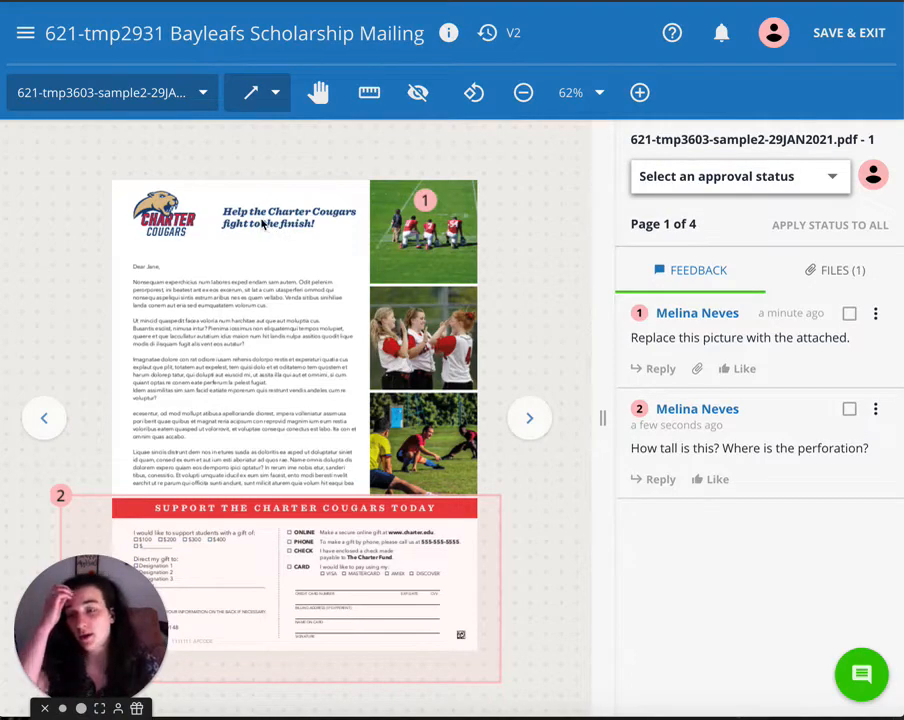
pyautogui.moveTo(196, 238); pyautogui.dragTo(251, 240)
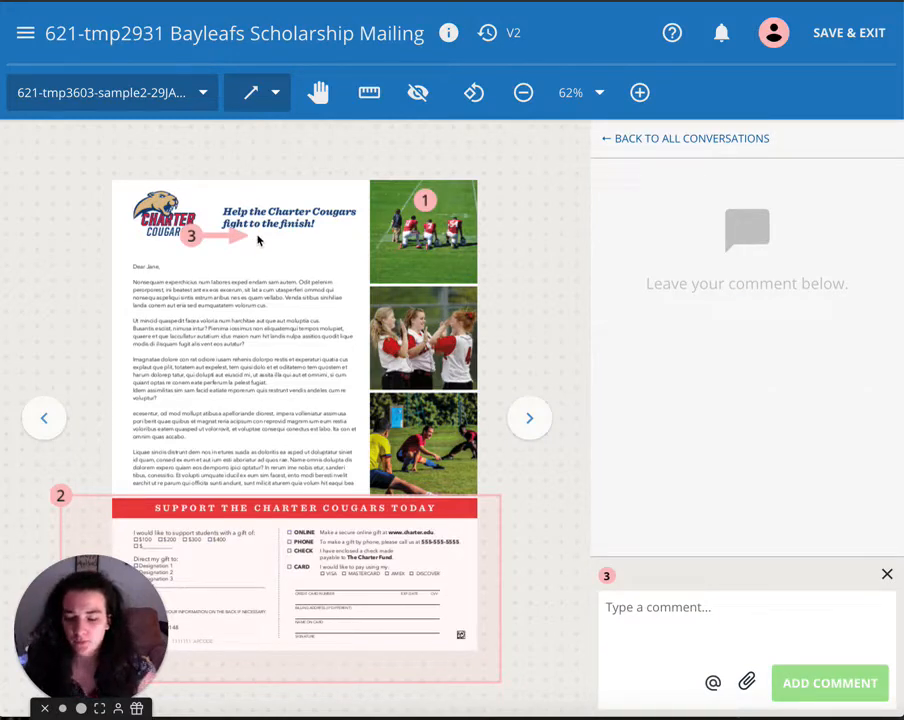
pyautogui.write('Move this log')
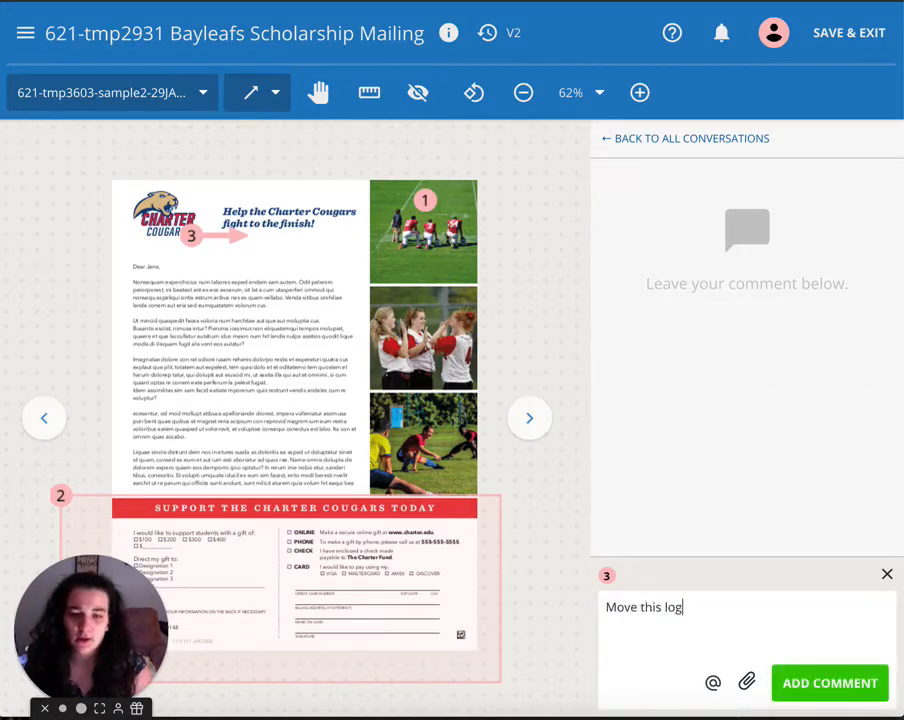
pyautogui.write('o over please')
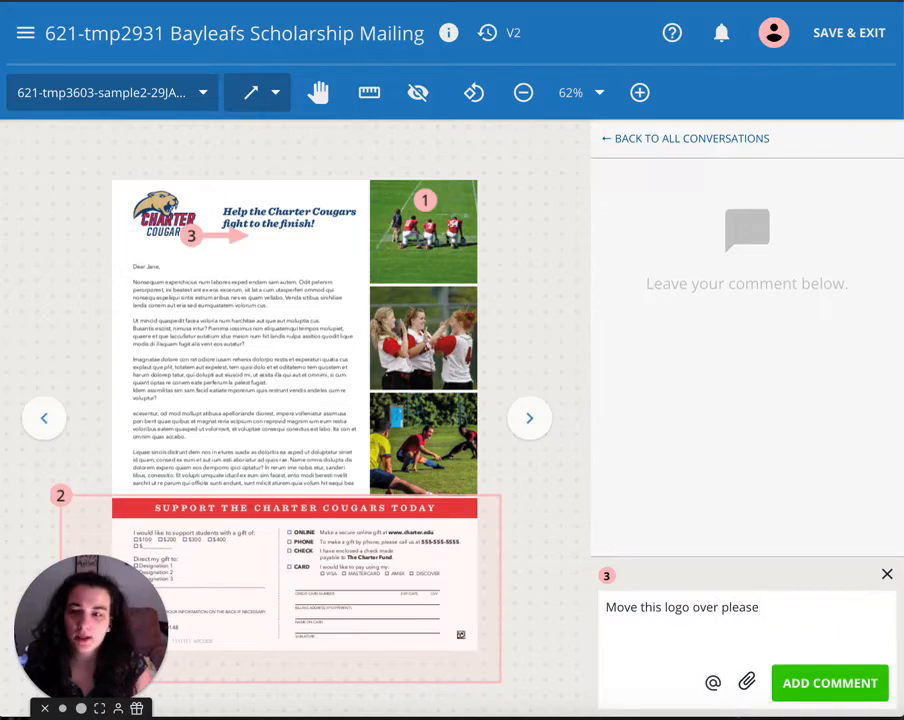
pyautogui.write(' to the center.')
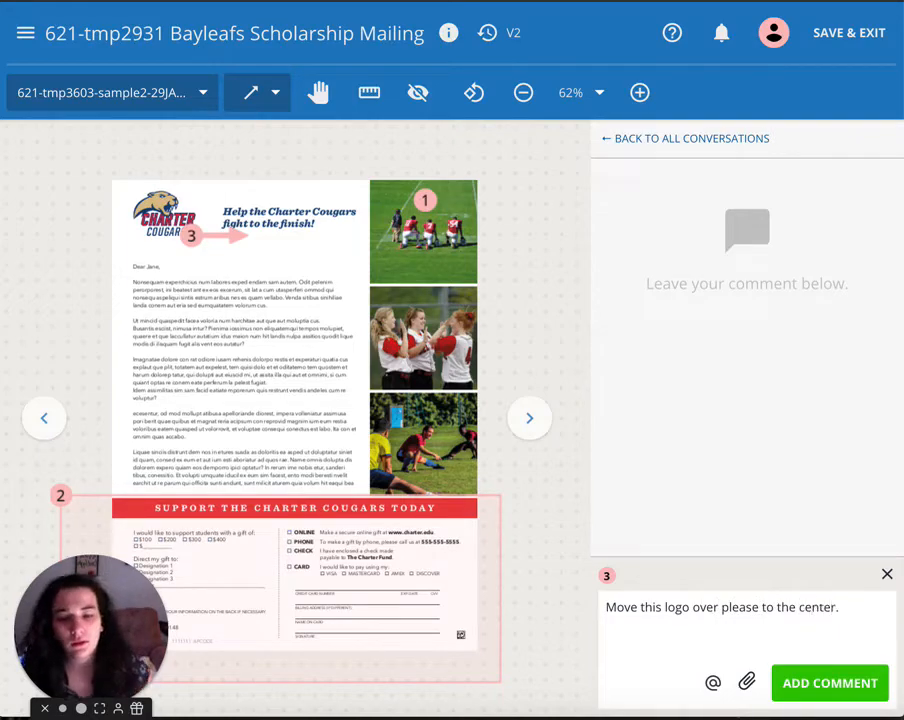
pyautogui.click(852, 683)
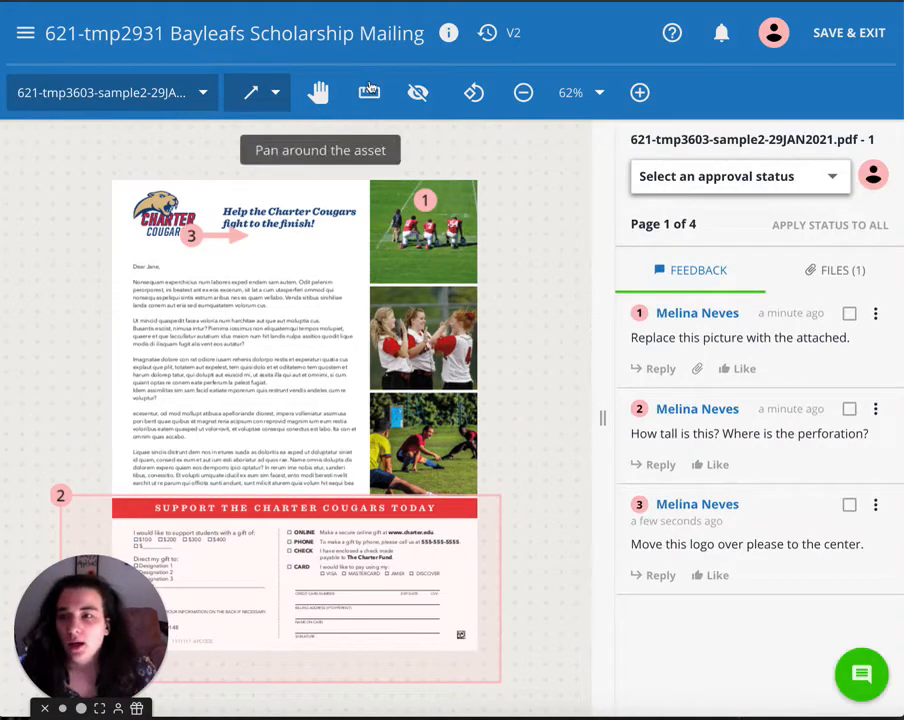
# Step: Strike through the headline "Help the Charter Cougars fight to the finish!" on page 1
pyautogui.click(275, 92)
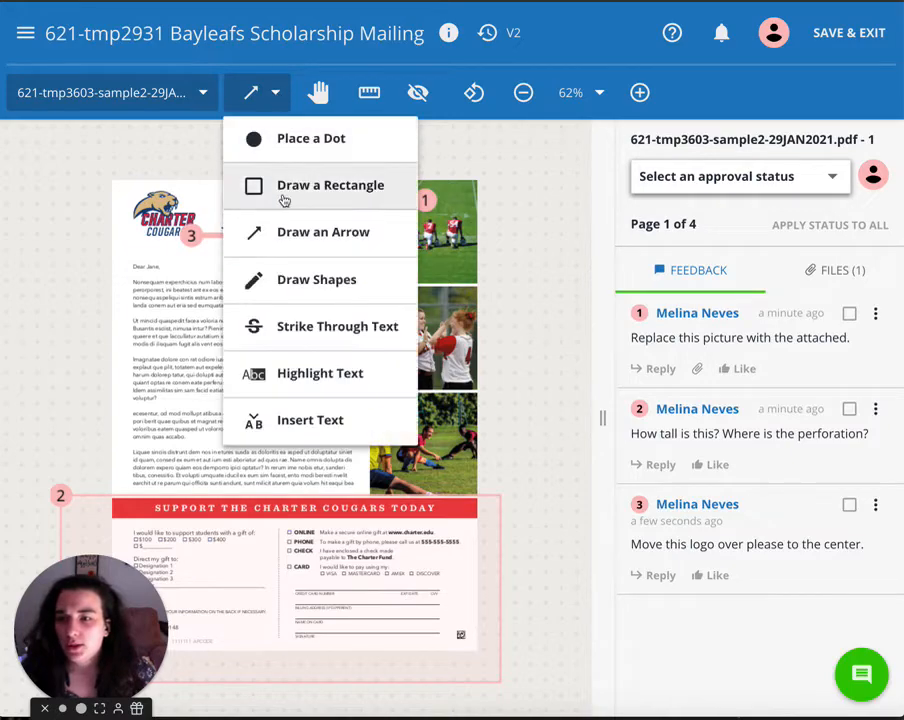
pyautogui.click(320, 334)
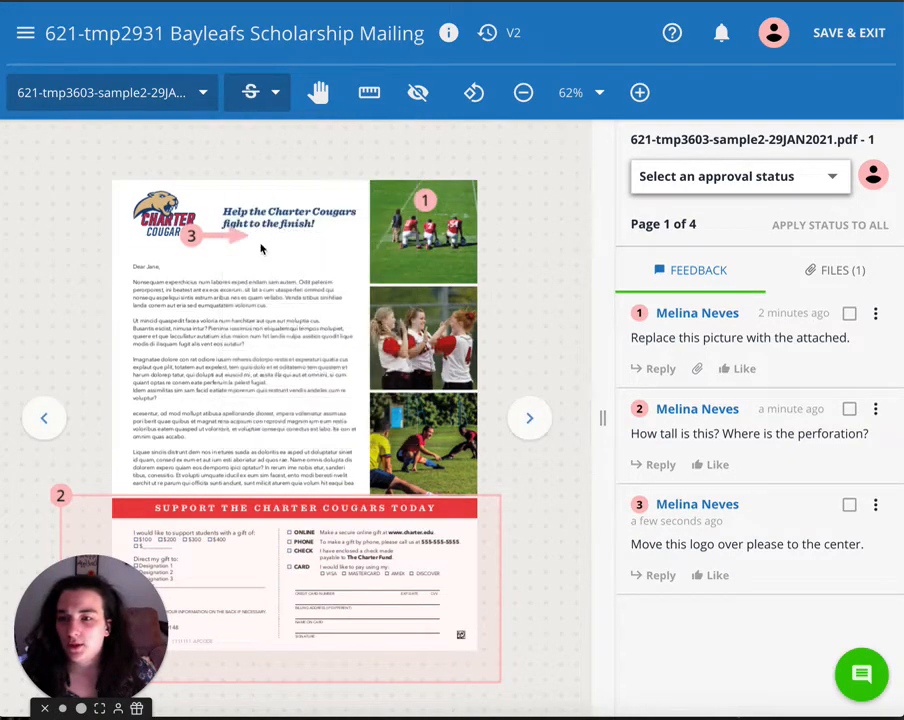
pyautogui.moveTo(222, 210); pyautogui.dragTo(316, 228)
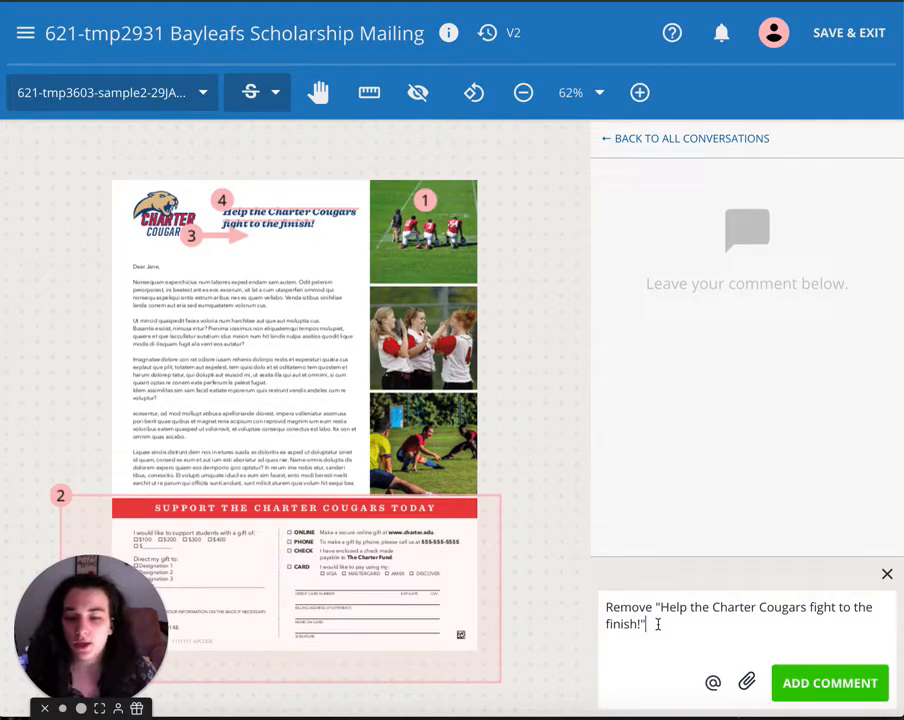
pyautogui.write('and replace w')
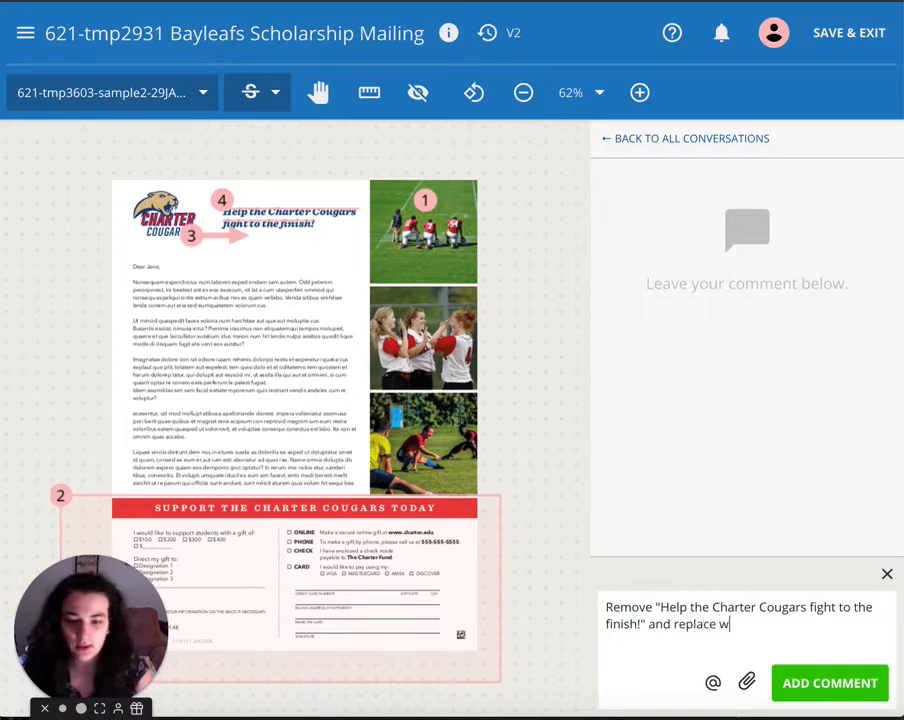
pyautogui.write('ith "')
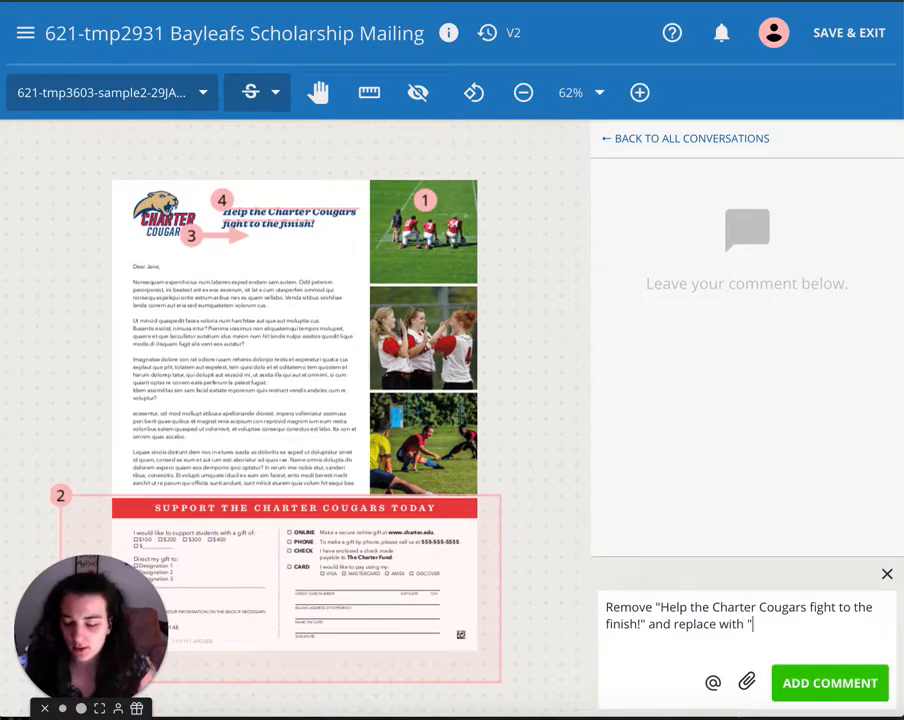
pyautogui.write('Hello!')
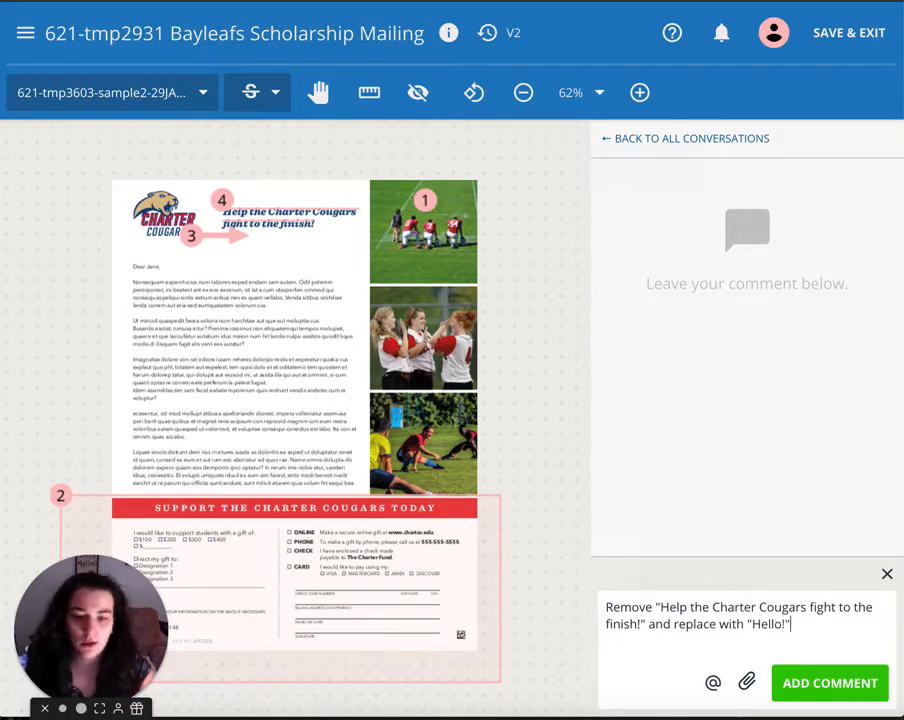
pyautogui.press('BackSpace')
pyautogui.press('BackSpace')
pyautogui.press('BackSpace')
pyautogui.press('BackSpace')
pyautogui.press('BackSpace')
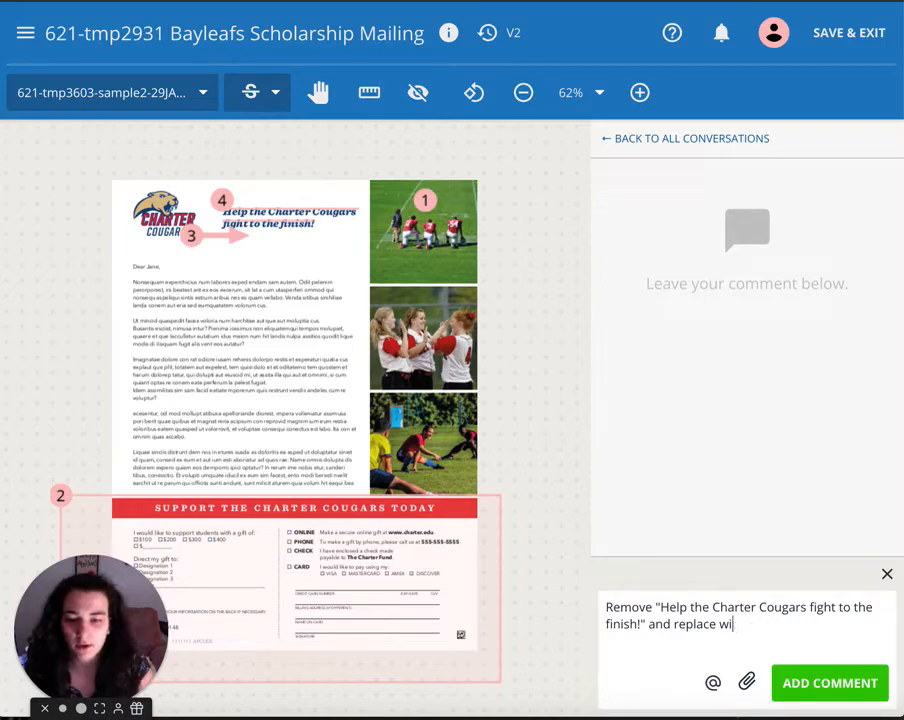
pyautogui.press('BackSpace')
pyautogui.press('BackSpace')
pyautogui.press('BackSpace')
pyautogui.press('BackSpace')
pyautogui.press('BackSpace')
pyautogui.press('BackSpace')
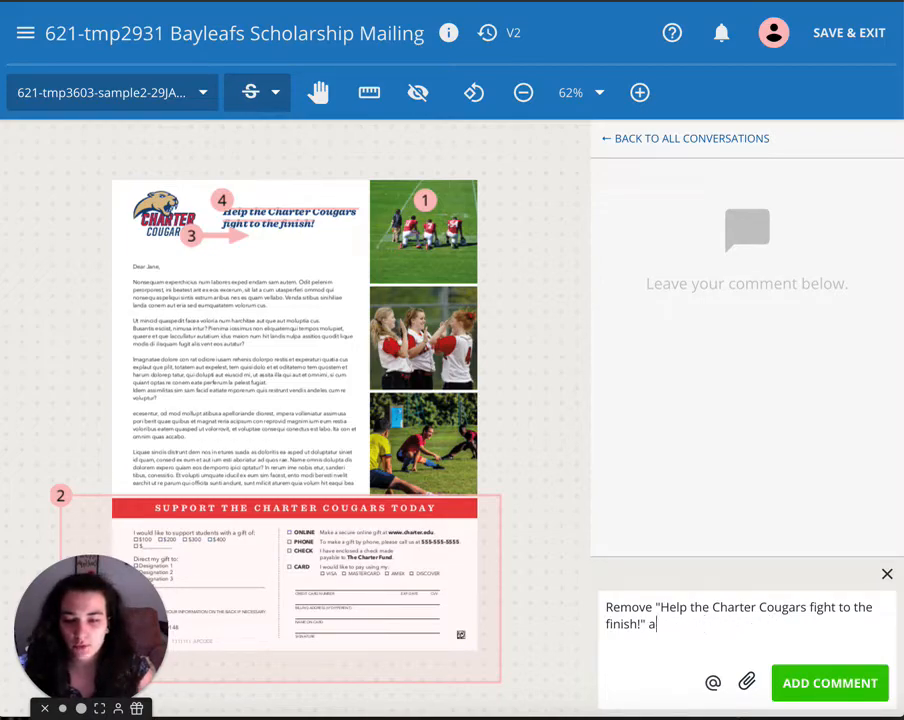
# Step: Post the removal comment for the struck-through headline
pyautogui.click(815, 684)
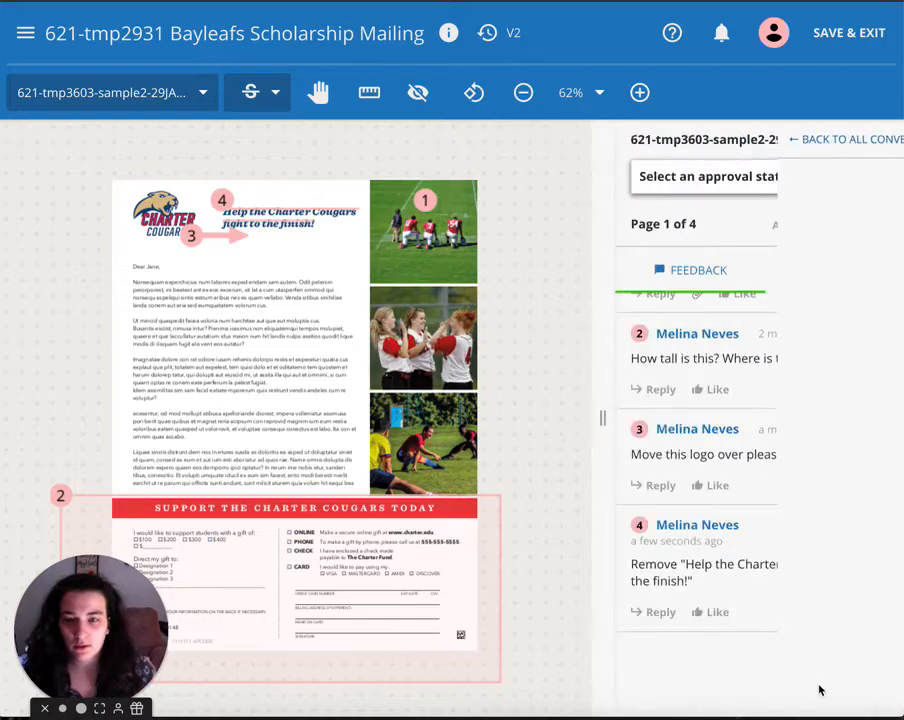
# Step: Highlight the letter's salutation line and add a comment that quotes it followed by "please bold this."
pyautogui.click(277, 93)
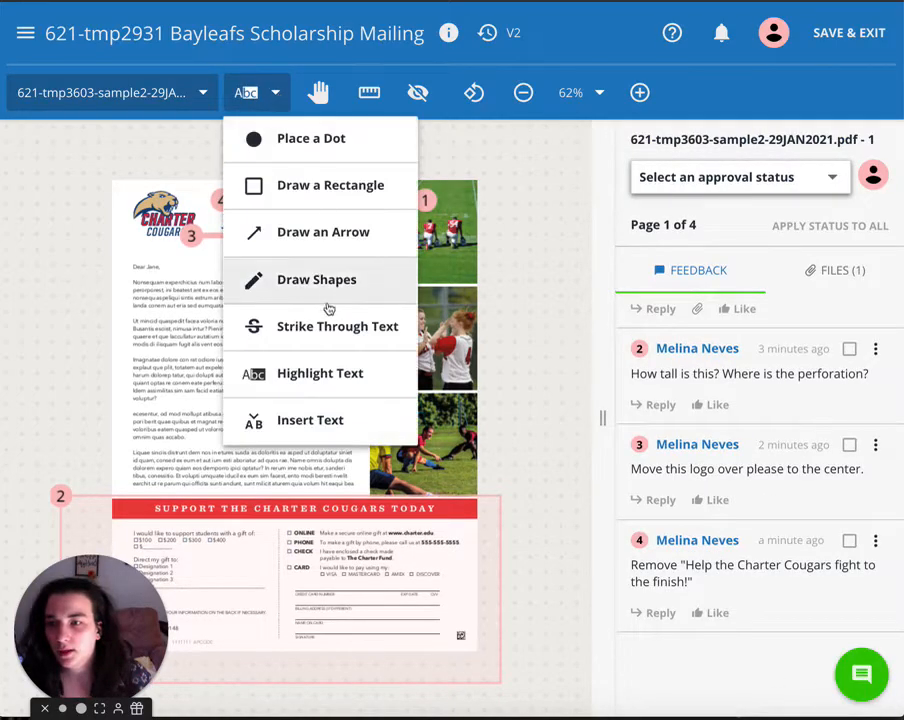
pyautogui.click(311, 376)
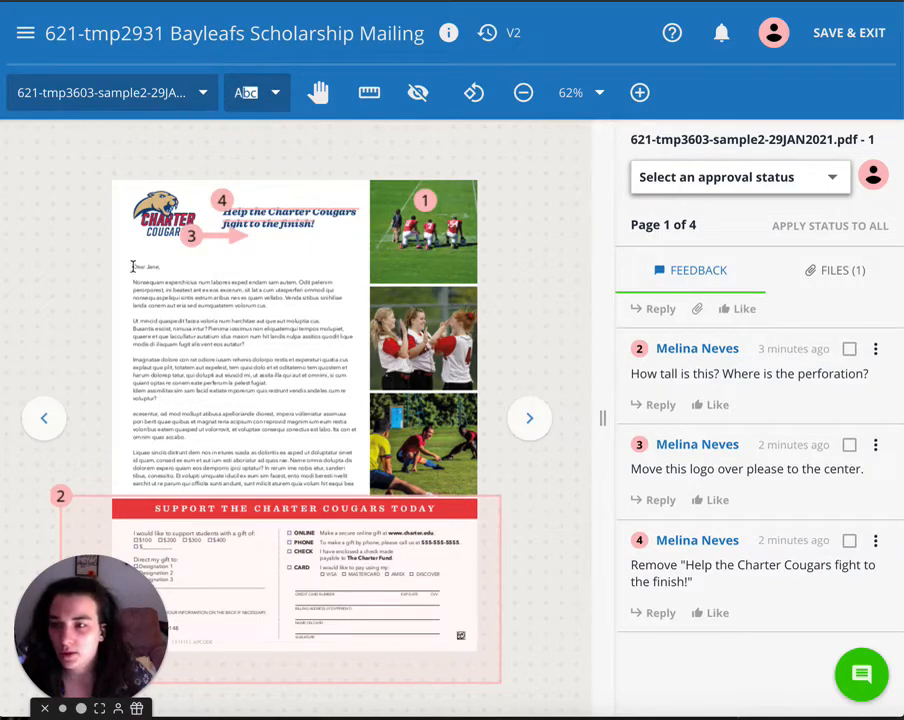
pyautogui.moveTo(132, 266); pyautogui.dragTo(162, 266)
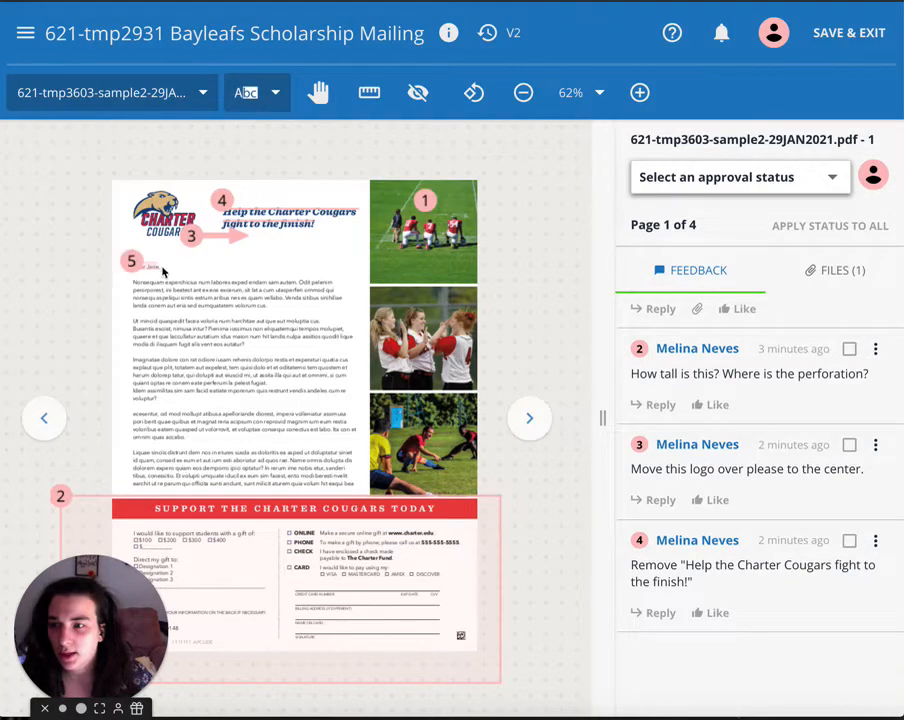
pyautogui.write('please')
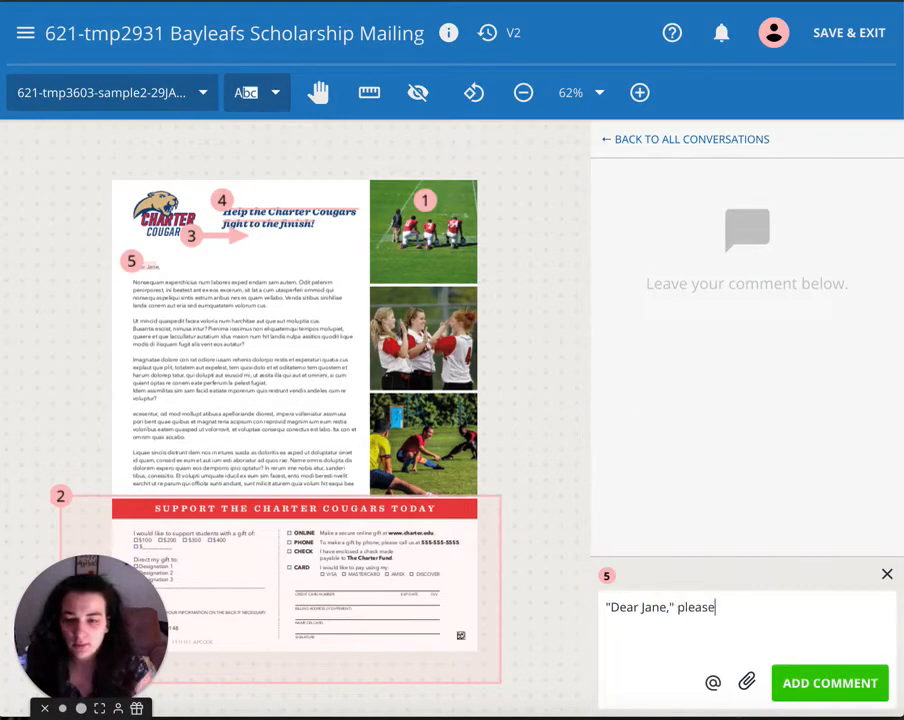
pyautogui.write(' bold this')
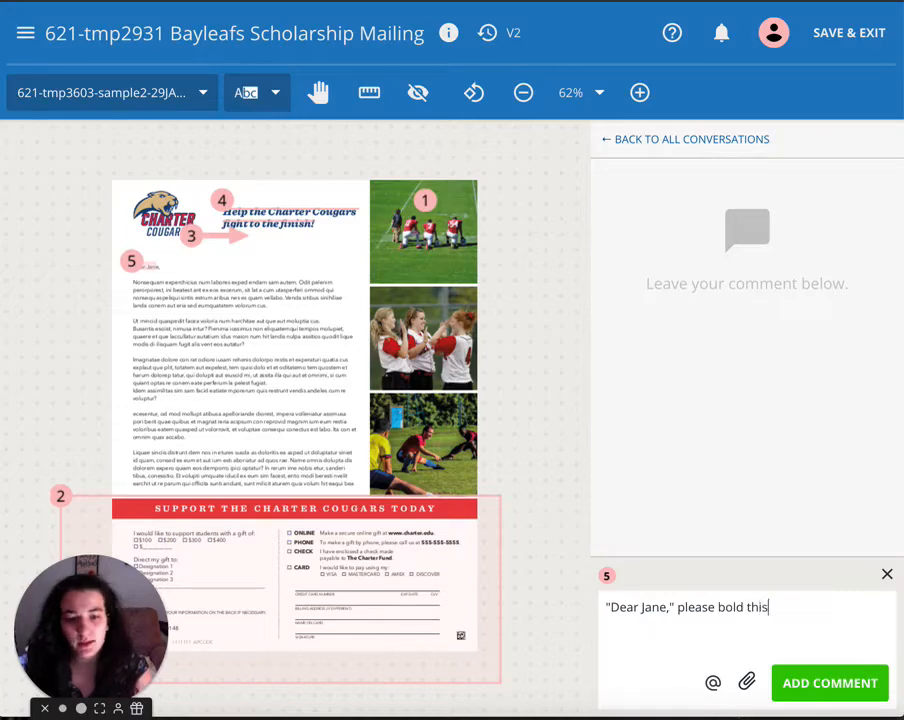
pyautogui.write('.')
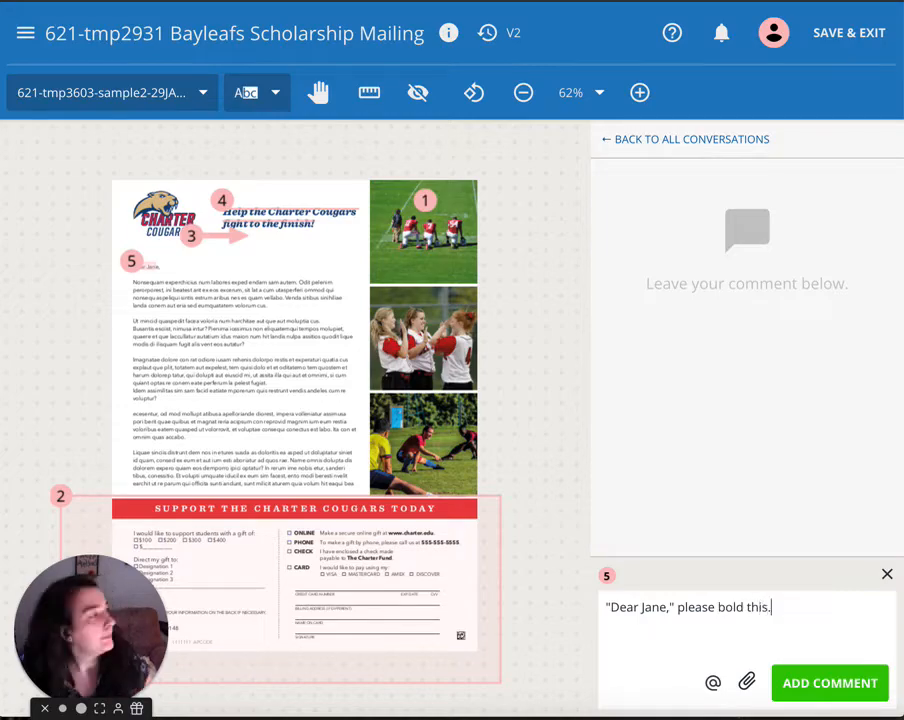
pyautogui.click(815, 688)
# Step: Mark a text insertion in the letter's third paragraph, after "fugiat.", and add the comment Insert "Thank you"
pyautogui.click(276, 93)
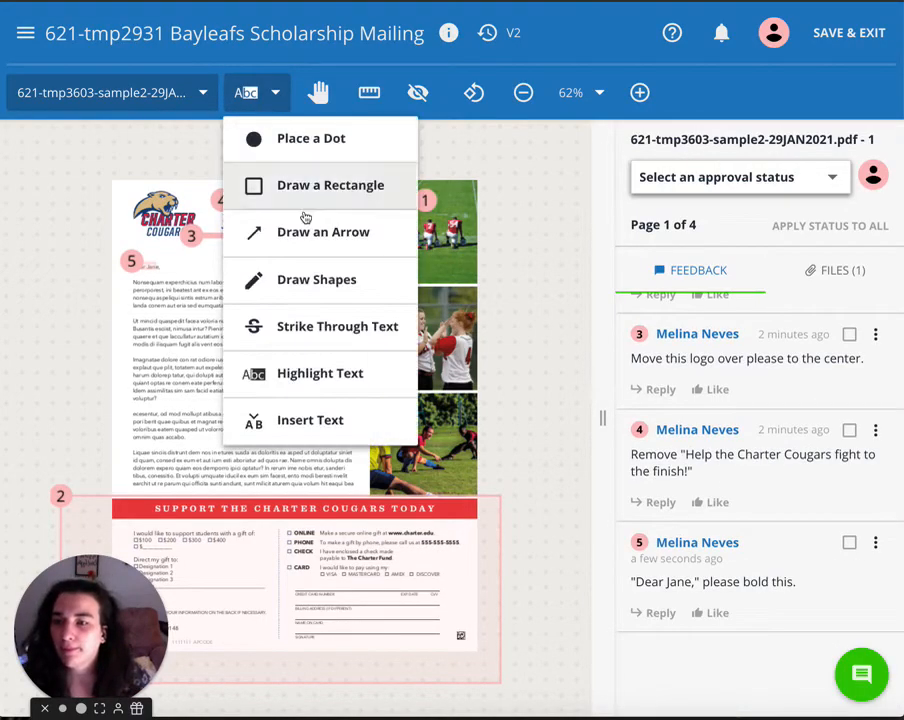
pyautogui.click(320, 422)
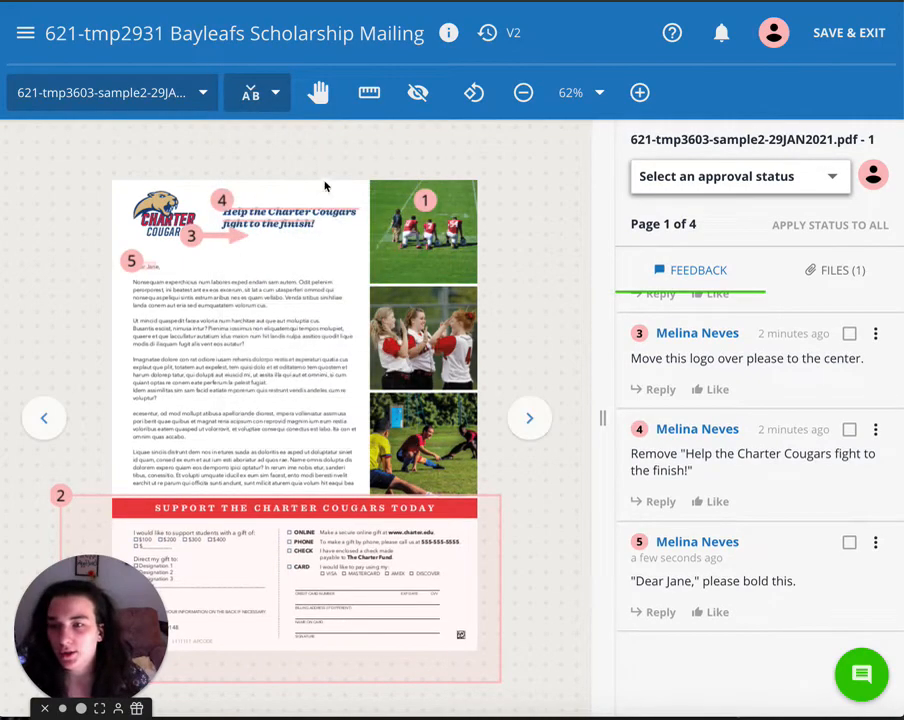
pyautogui.click(266, 372)
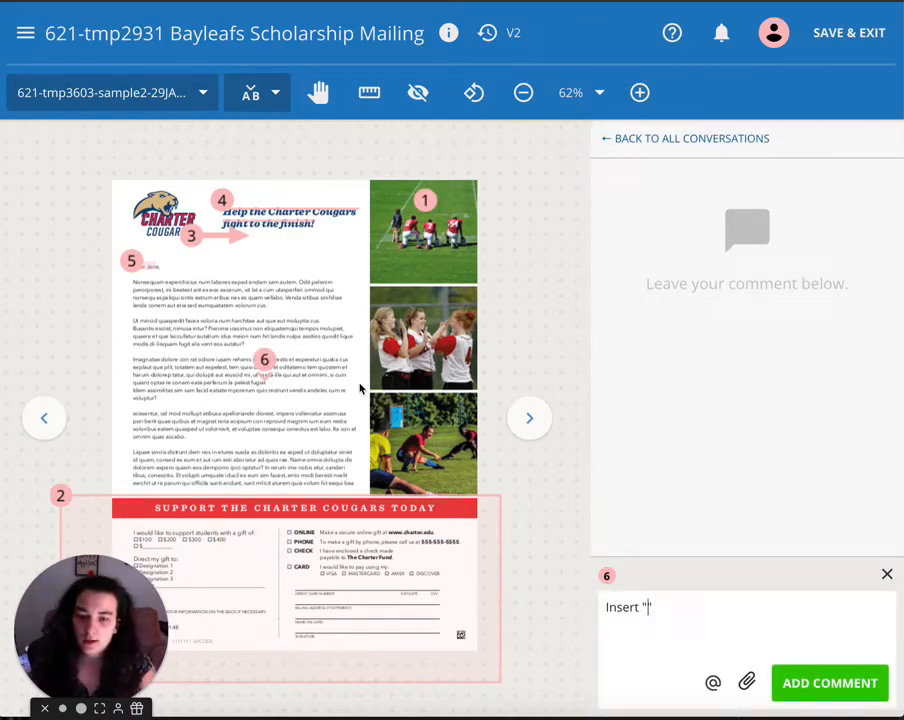
pyautogui.write('Thank!')
pyautogui.write('you!')
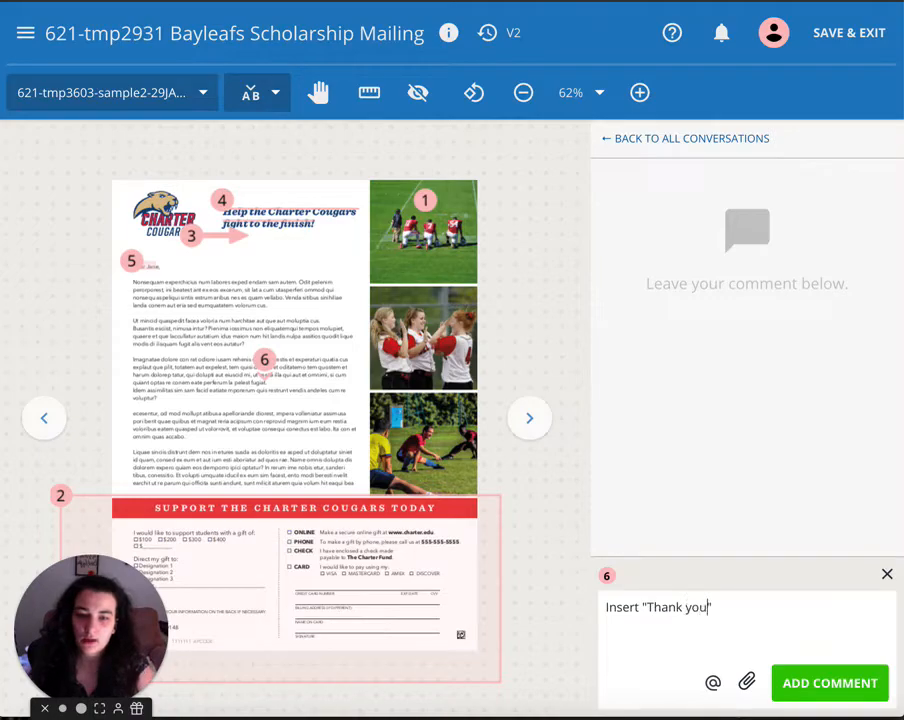
pyautogui.click(829, 683)
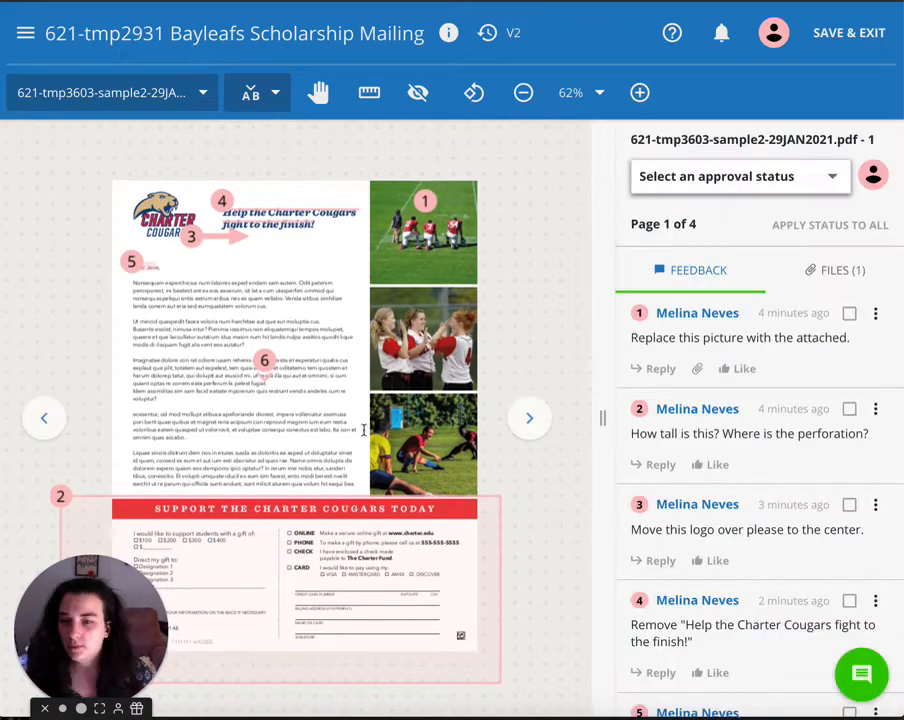
# Step: Look through the other pages of the proof, including the back of the letter and the envelope
pyautogui.click(539, 428)
pyautogui.click(539, 428)
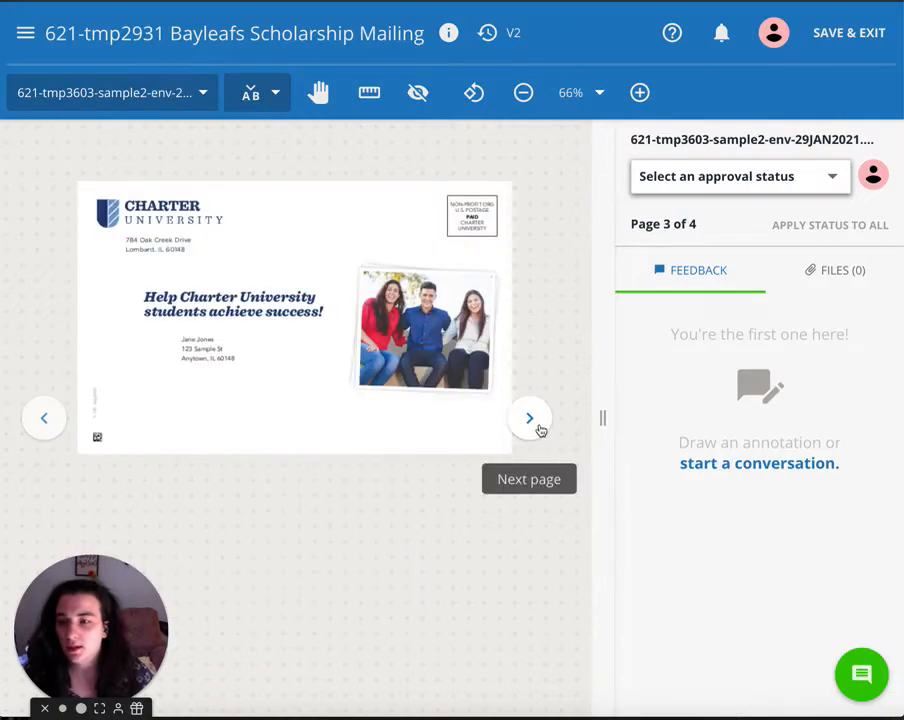
pyautogui.click(50, 436)
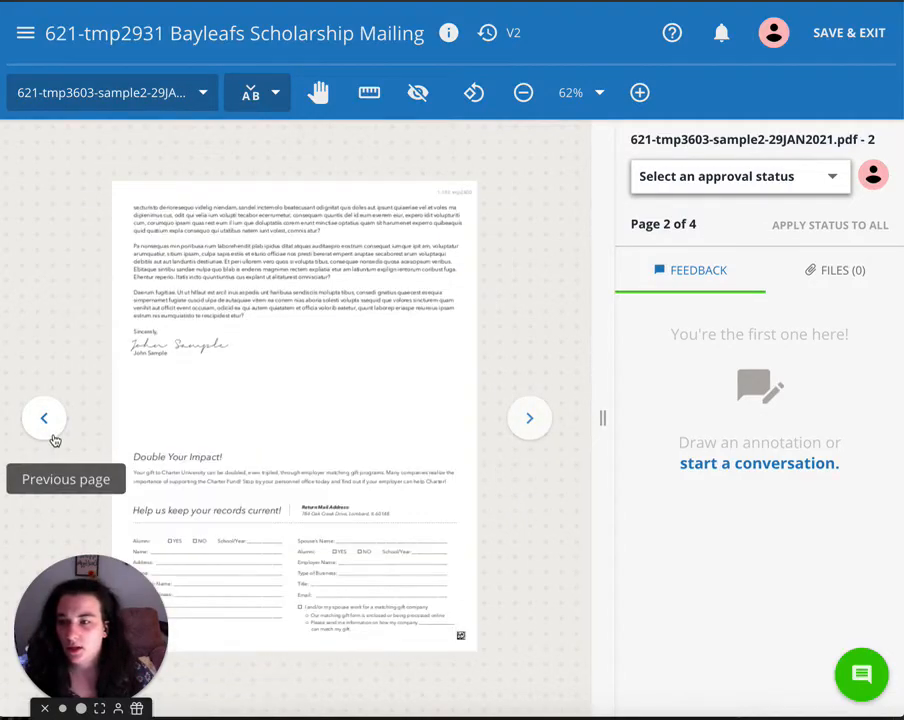
pyautogui.click(52, 437)
pyautogui.click(527, 413)
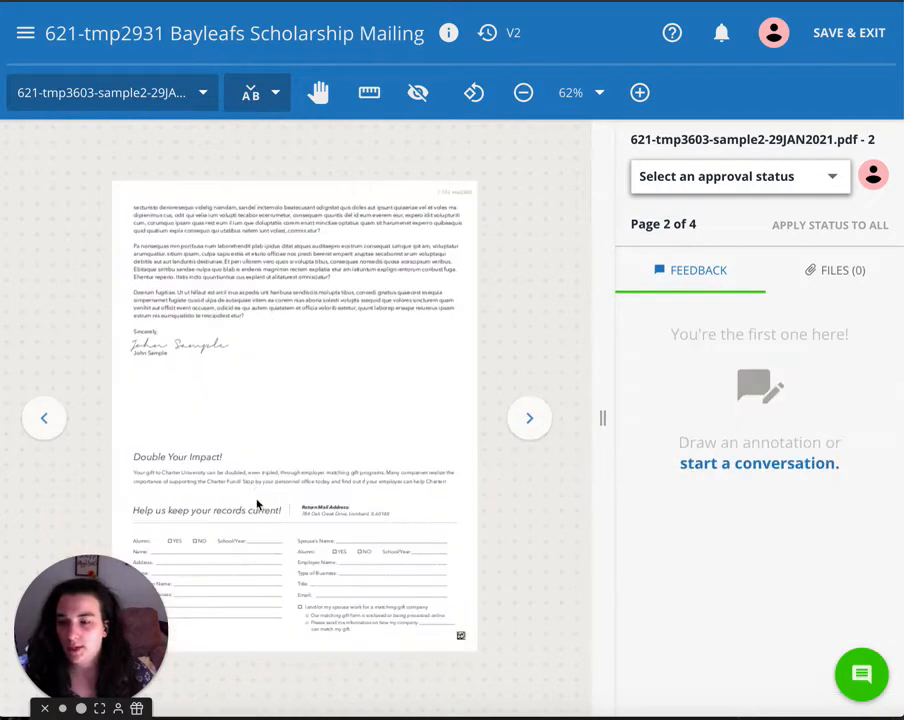
pyautogui.click(526, 420)
pyautogui.click(530, 419)
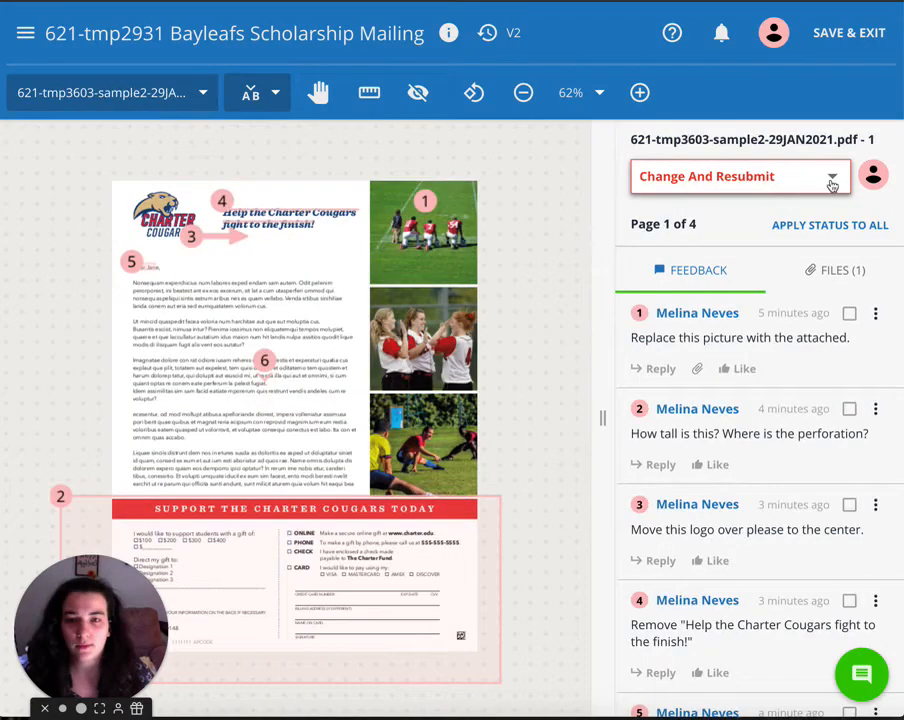
# Step: Set the approval status of page 1 to Change And Resubmit and that of page 2 to Approved As Is
pyautogui.click(832, 186)
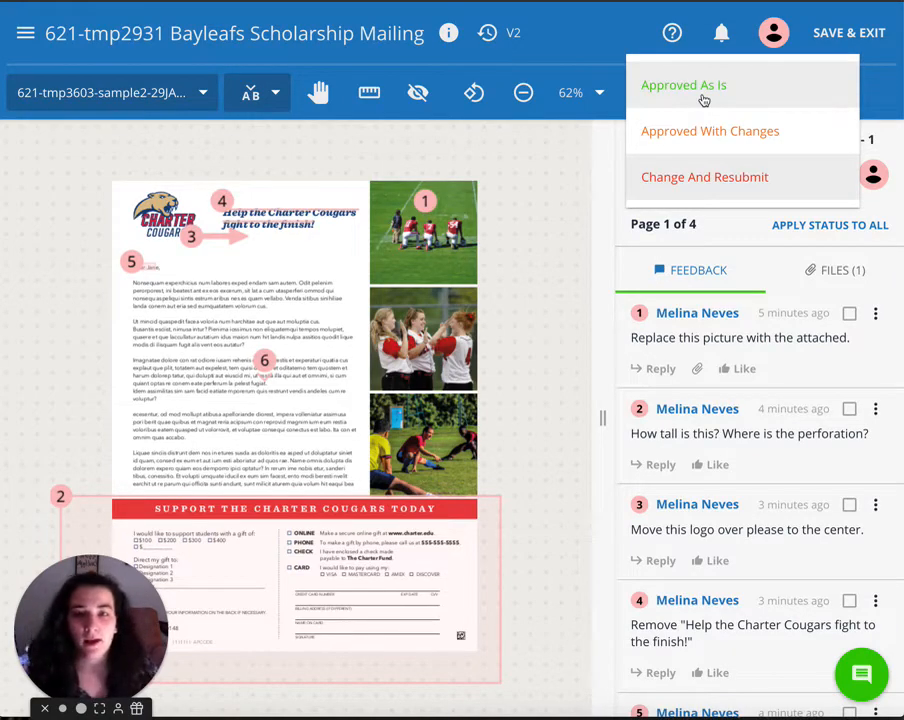
pyautogui.click(705, 178)
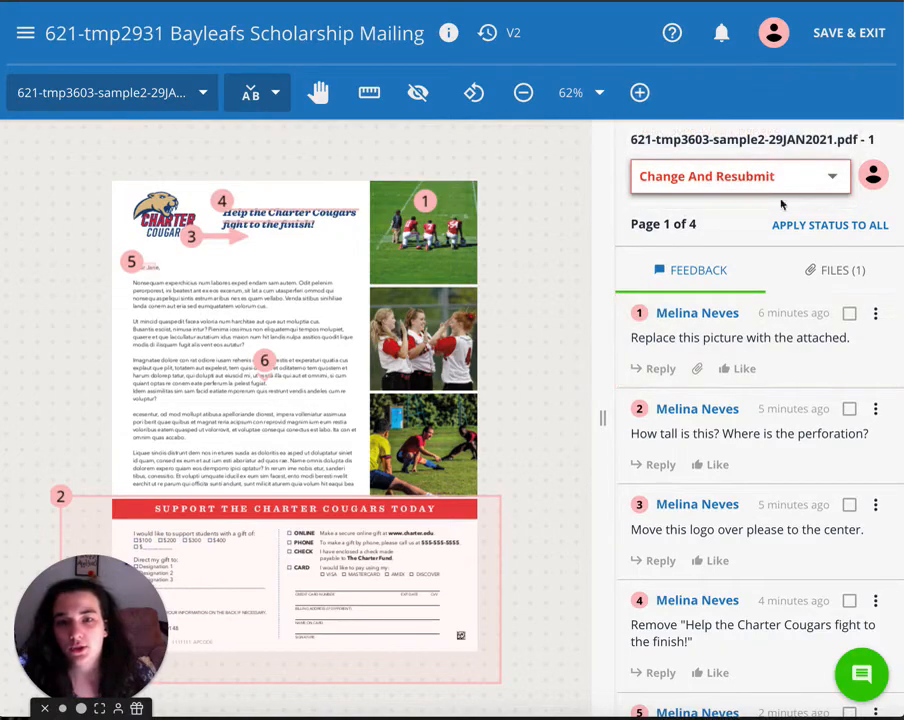
pyautogui.click(531, 419)
pyautogui.click(742, 176)
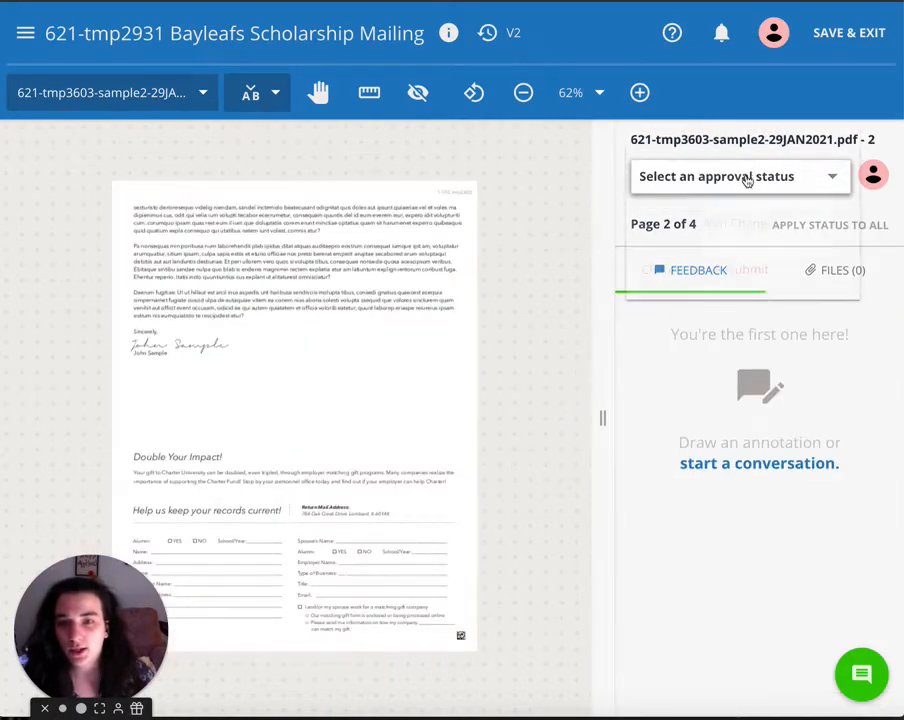
pyautogui.click(693, 188)
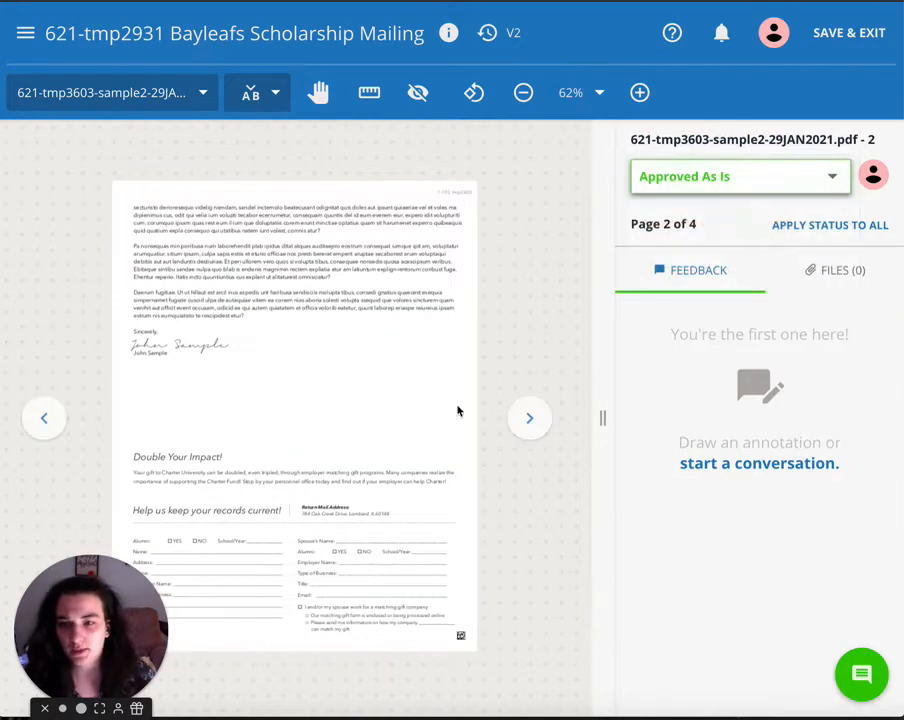
# Step: Set the approval status of page 3, the envelope, and page 4, 622-BRE-#9.pdf, to Approved As Is
pyautogui.click(529, 421)
pyautogui.click(745, 178)
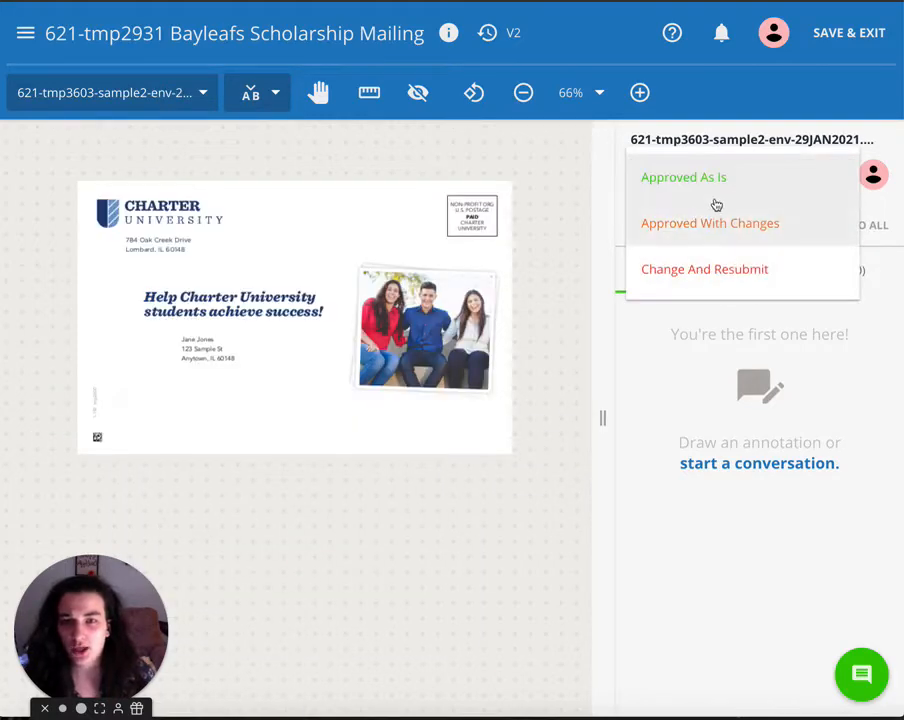
pyautogui.click(699, 186)
pyautogui.click(531, 419)
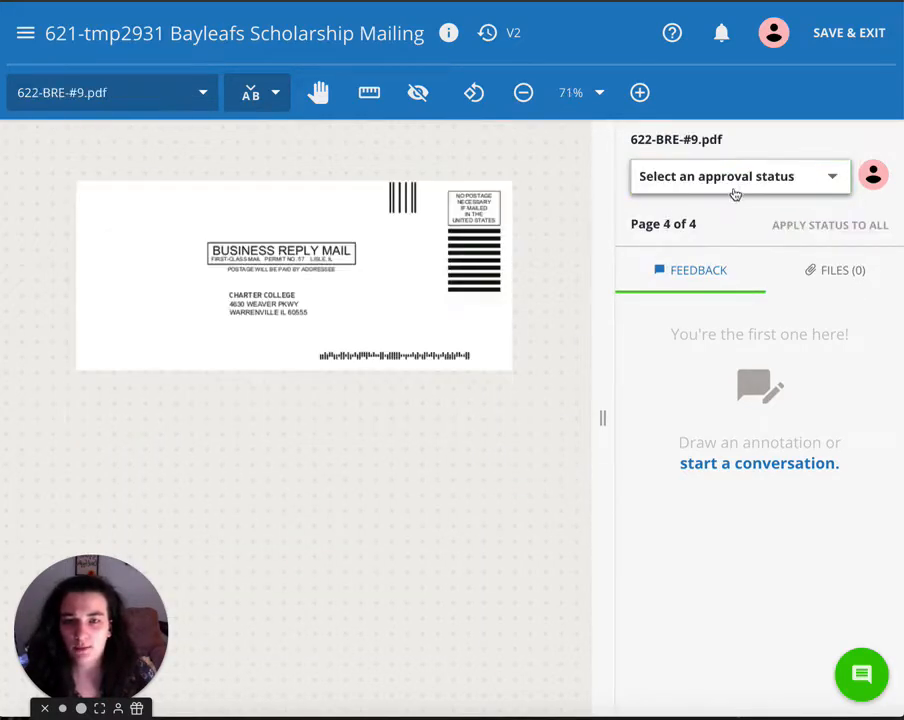
pyautogui.click(725, 189)
pyautogui.click(686, 190)
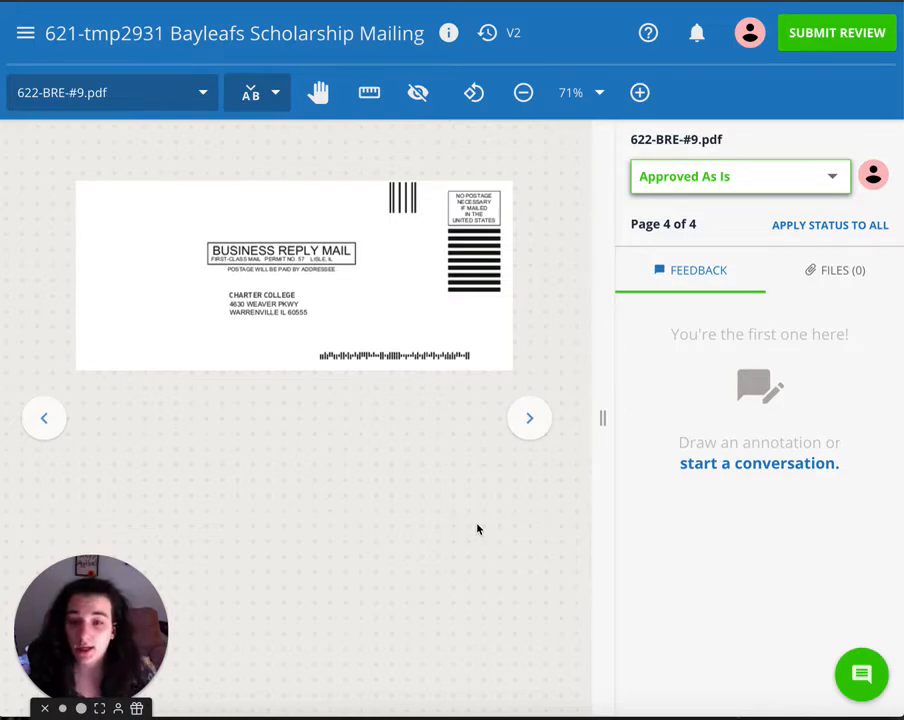
# Step: Add a general comment on page 4 that mentions the colleague's pledgemine.com account and asks "Do we have a CRE on file?"
pyautogui.click(842, 679)
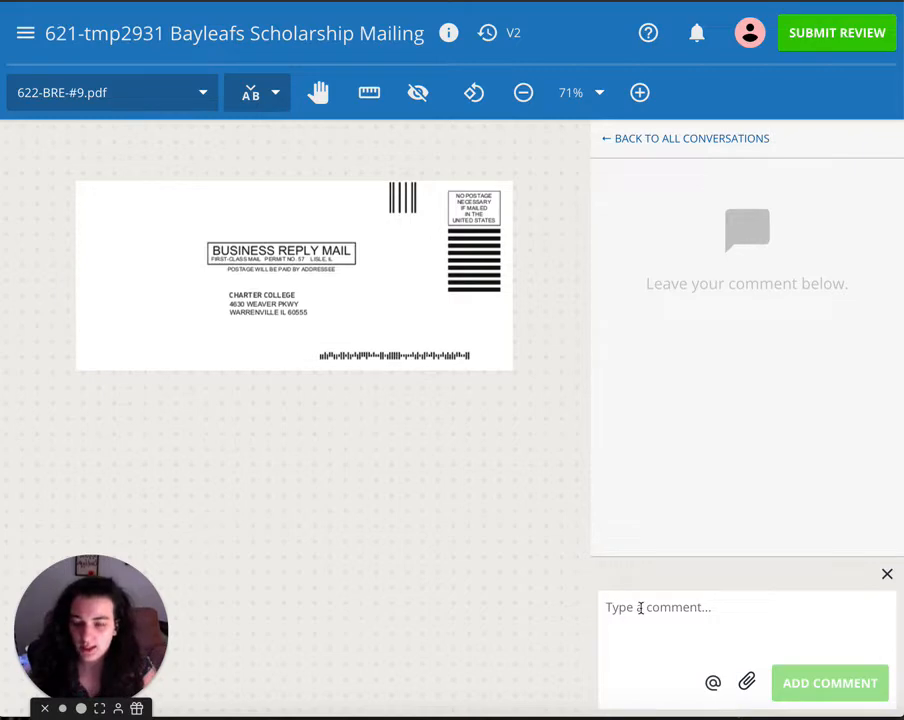
pyautogui.click(640, 608)
pyautogui.write('@')
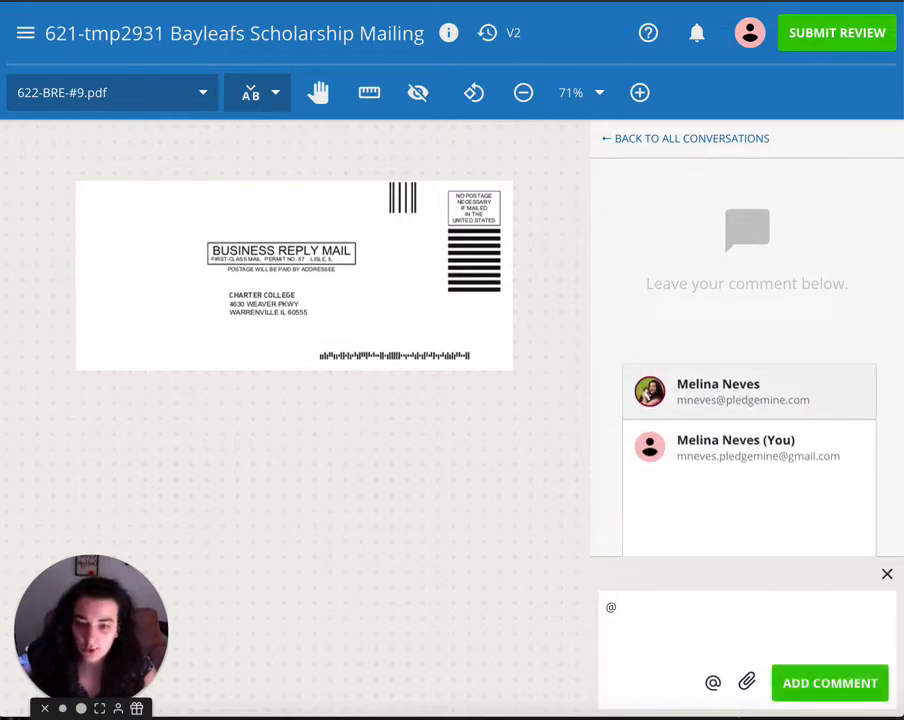
pyautogui.write('melina')
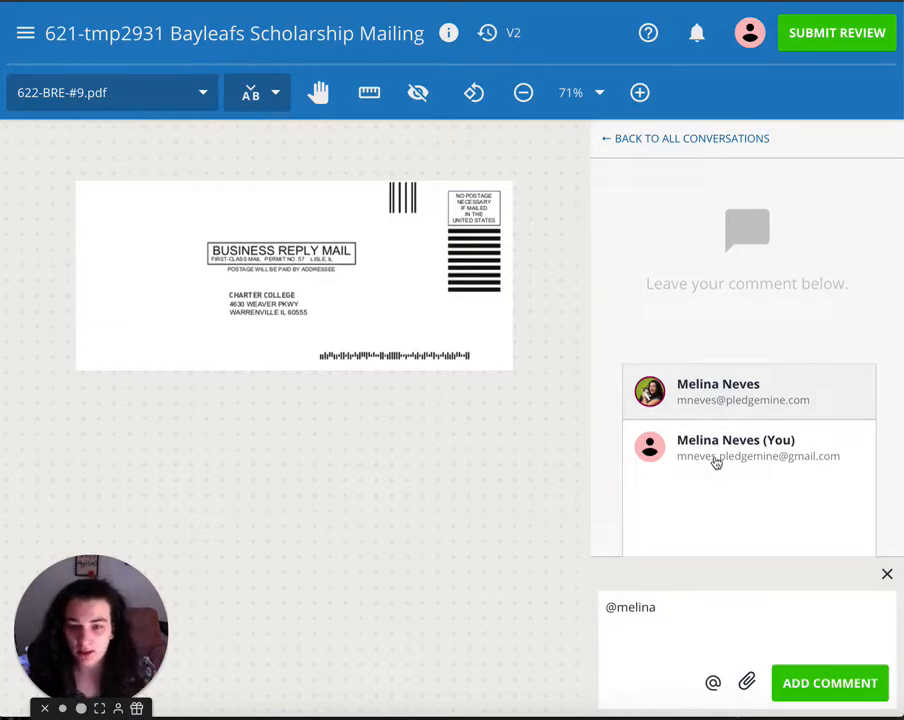
pyautogui.click(745, 398)
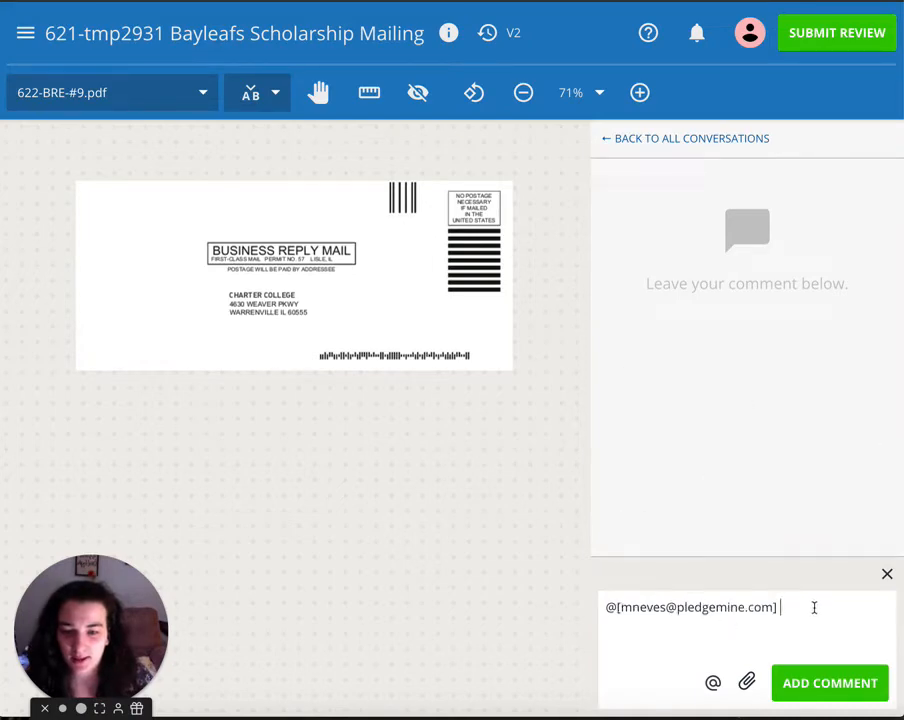
pyautogui.write('Do we have a CRE o')
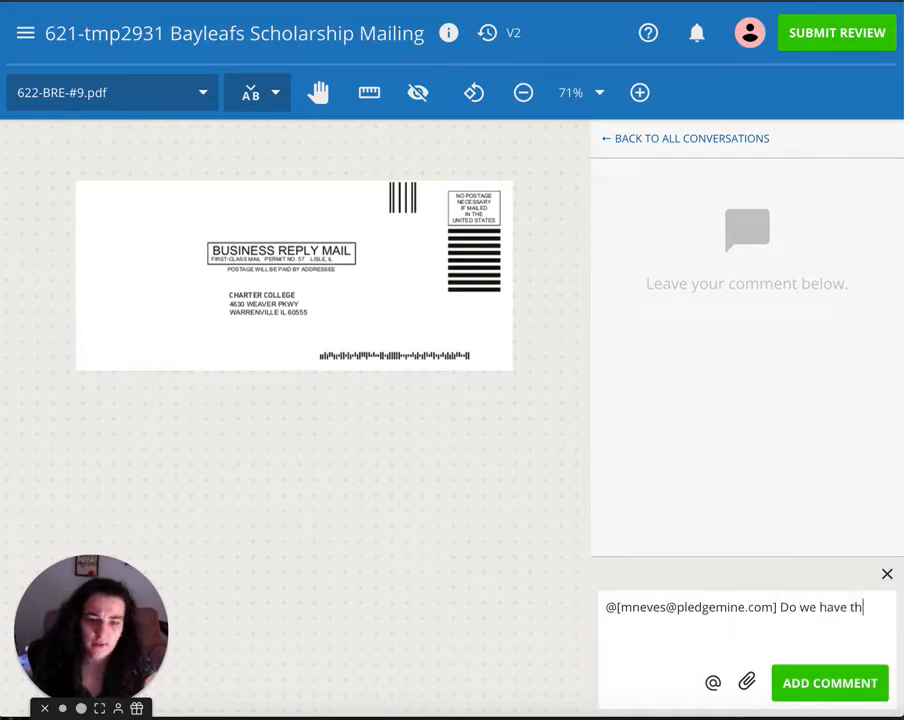
pyautogui.write('n')
pyautogui.press('BackSpace')
pyautogui.write('CRE')
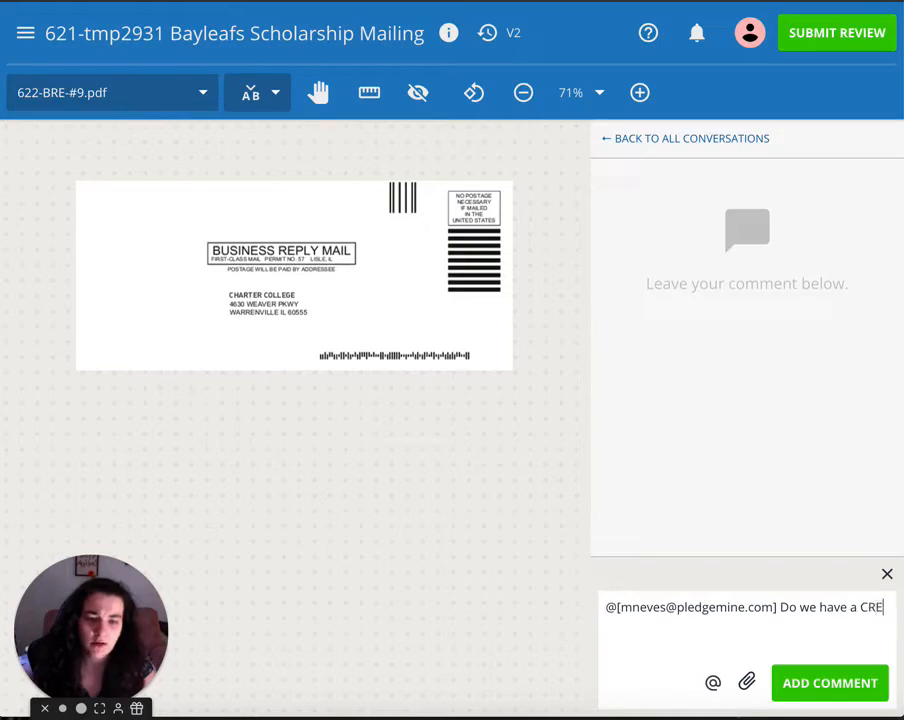
pyautogui.write(' on file')
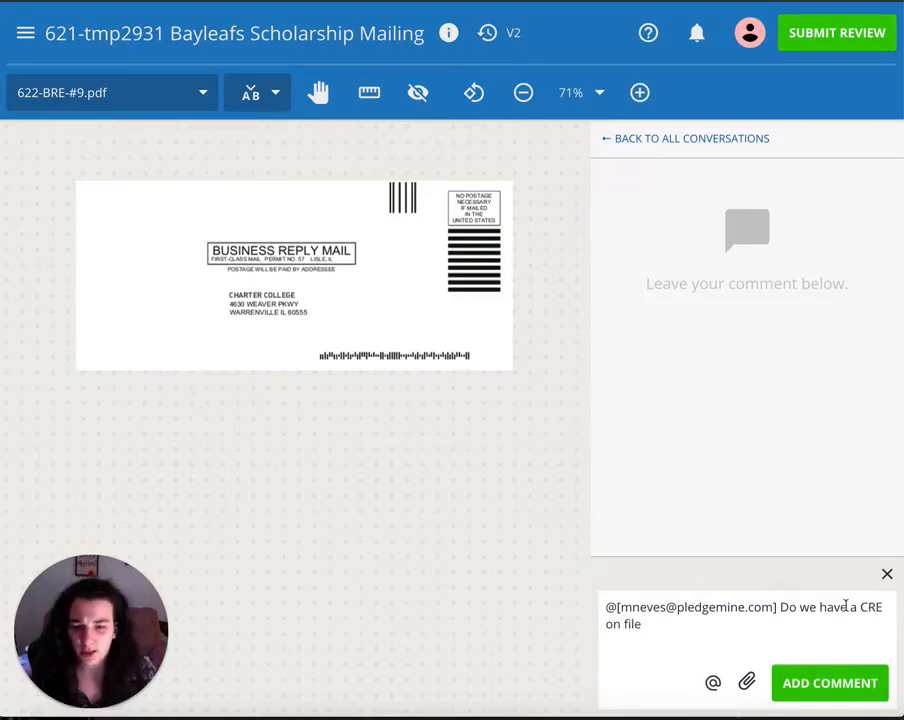
pyautogui.moveTo(850, 607); pyautogui.dragTo(878, 607)
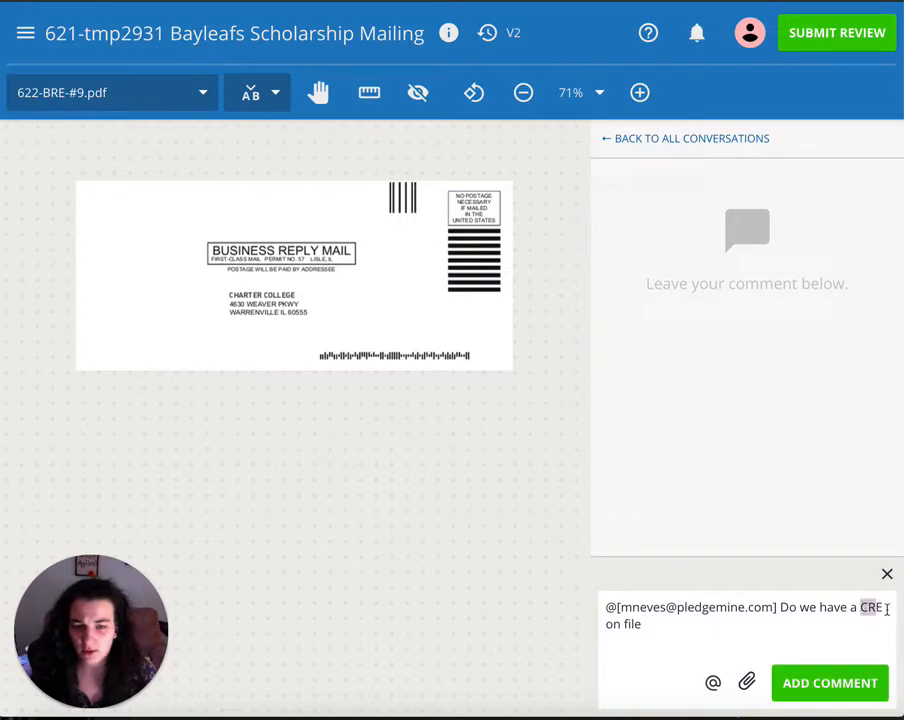
pyautogui.click(702, 619)
pyautogui.write('?')
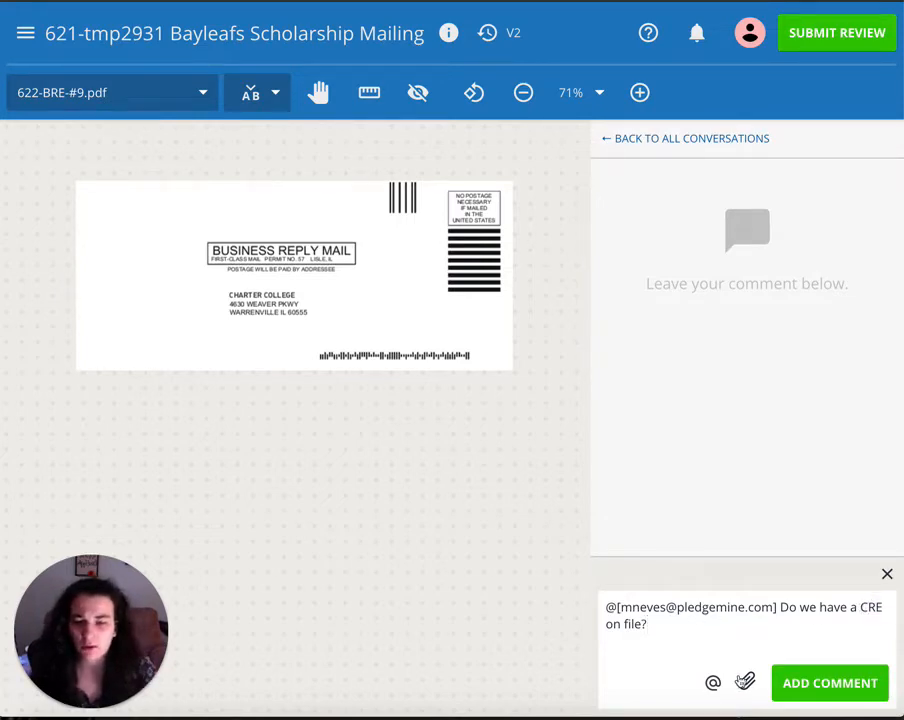
pyautogui.click(822, 684)
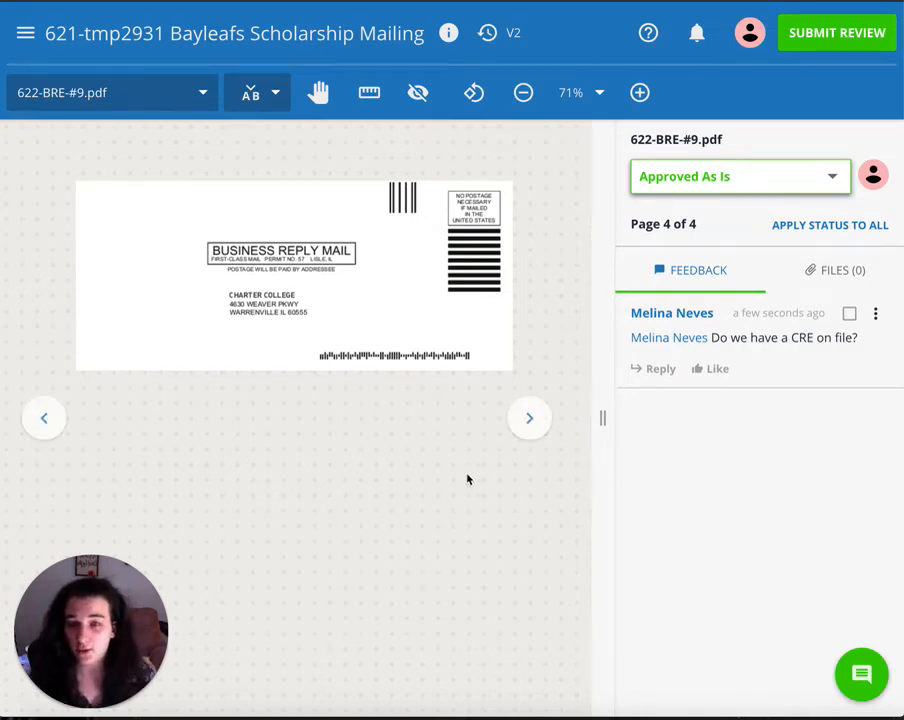
# Step: Open version 1 of the proof from the version history in a side-by-side comparison with version 2
pyautogui.click(489, 34)
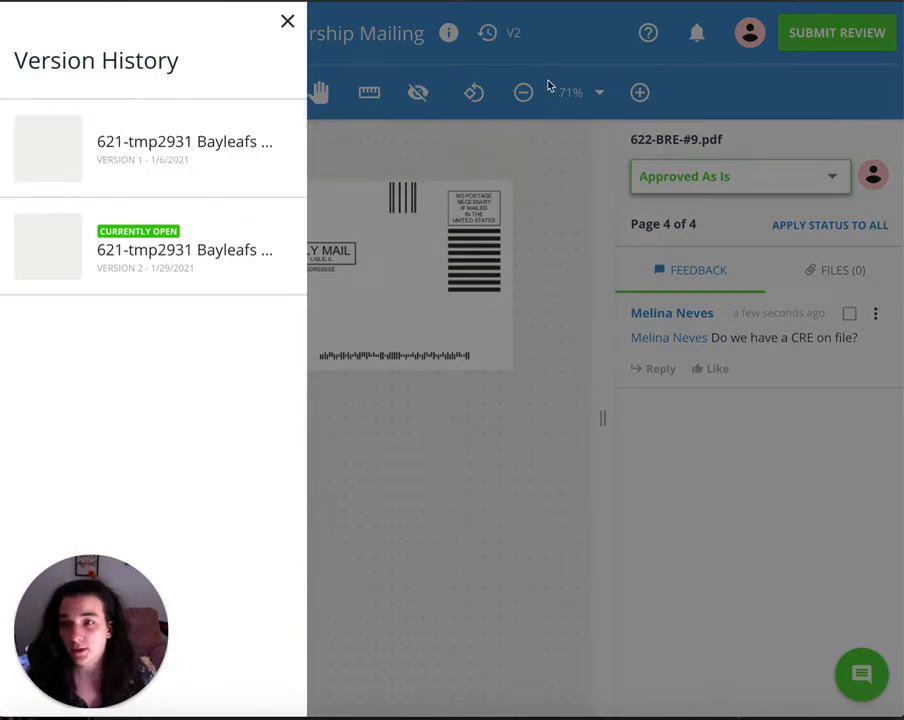
pyautogui.click(512, 52)
pyautogui.click(494, 34)
pyautogui.moveTo(60, 174)
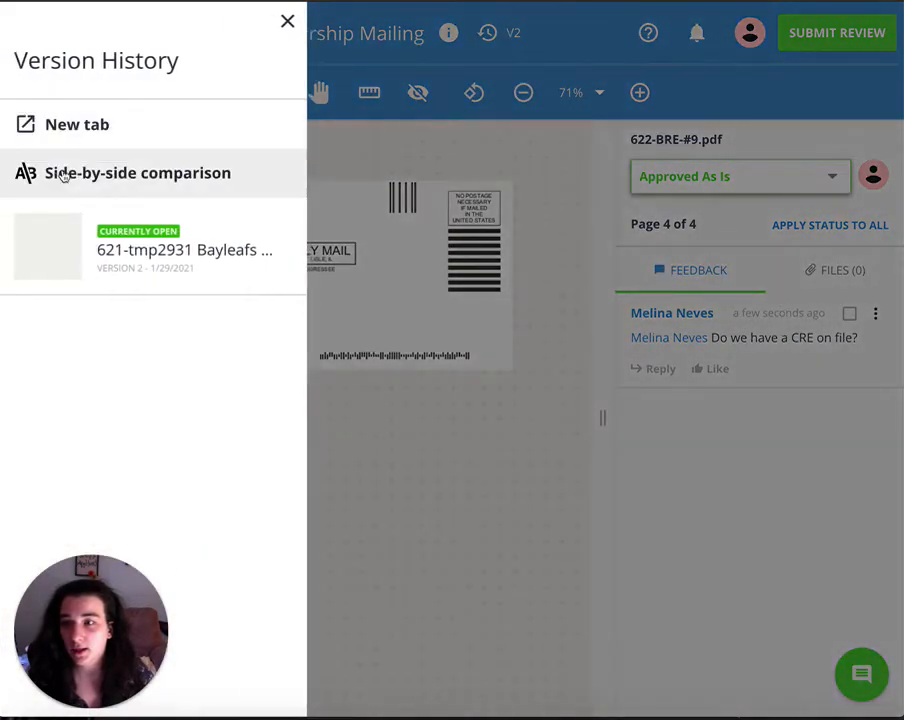
pyautogui.click(108, 174)
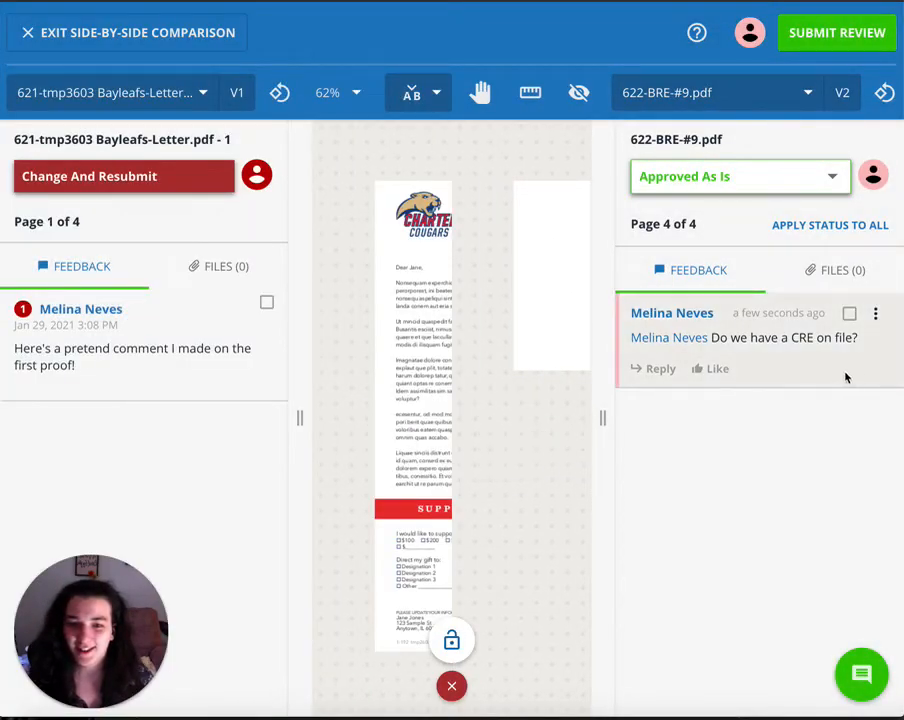
# Step: Collapse the feedback of both versions and bring version 2 to page 1 to compare it with version 1's letter
pyautogui.click(299, 421)
pyautogui.click(603, 418)
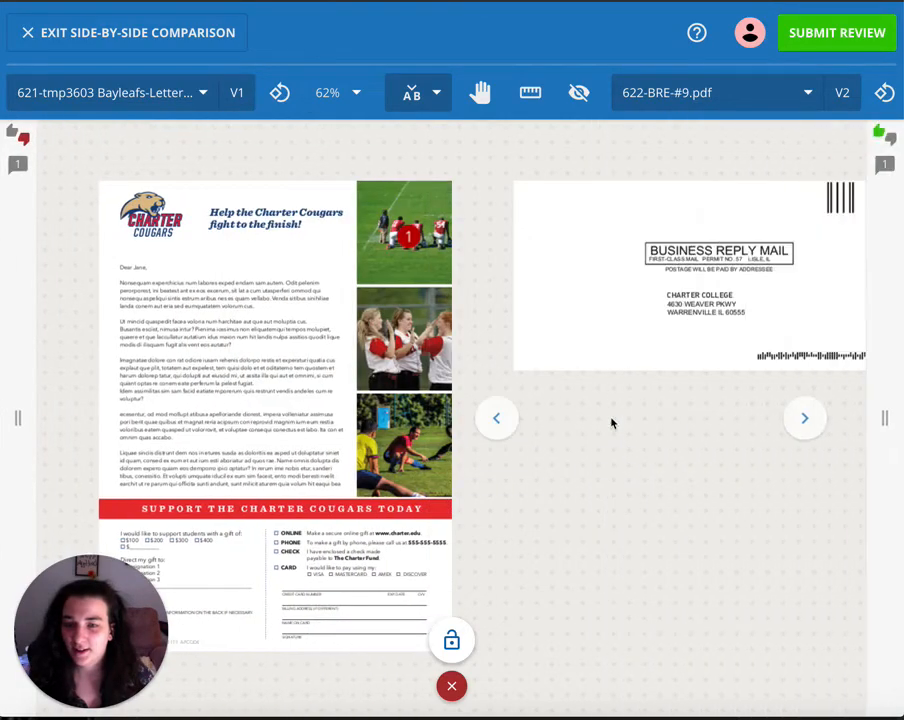
pyautogui.click(502, 417)
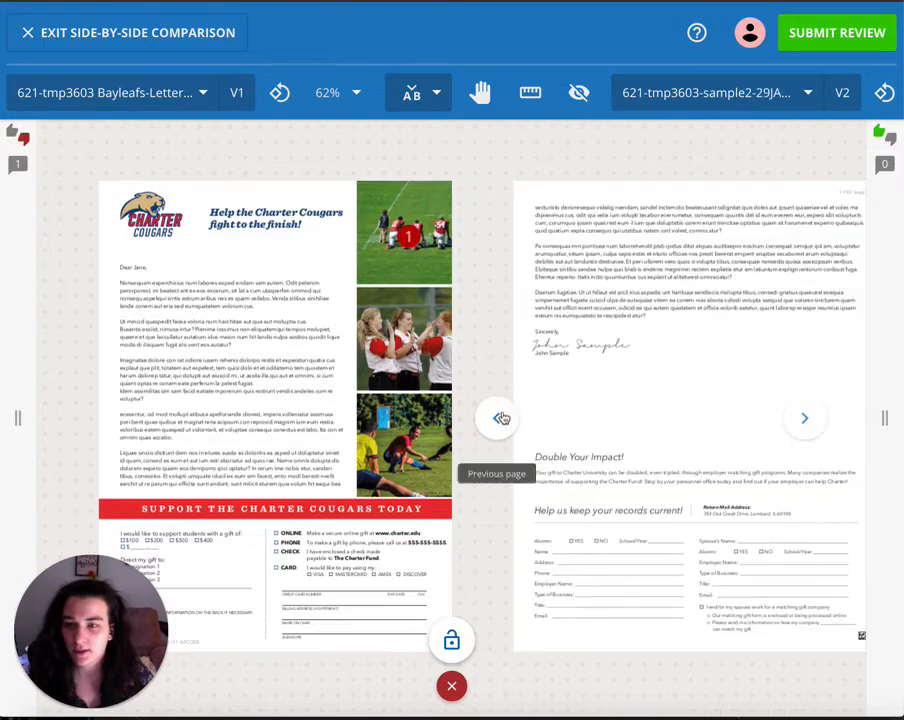
pyautogui.click(500, 415)
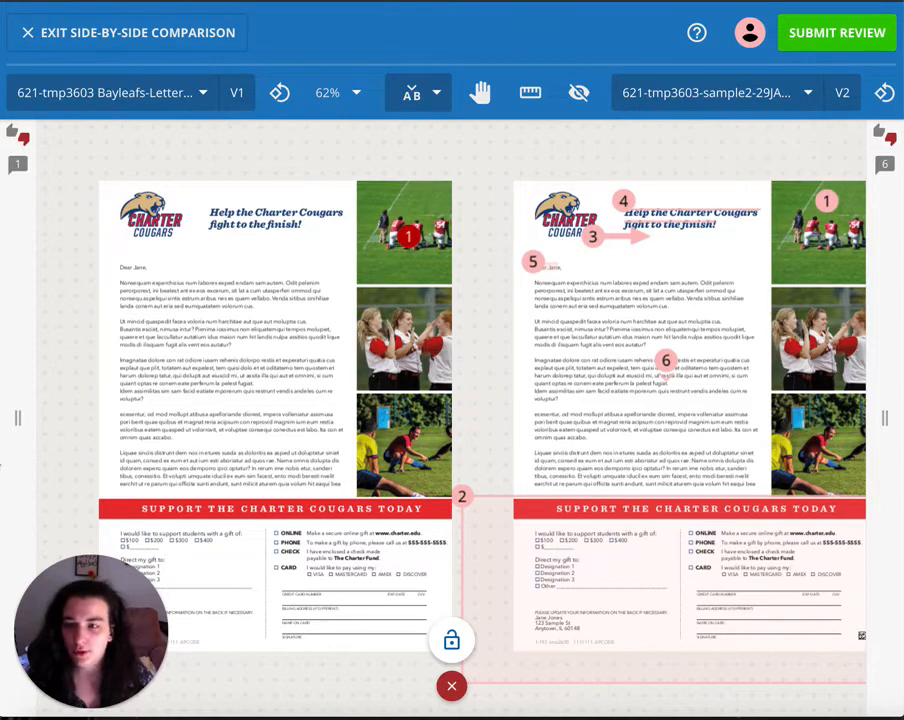
# Step: Mark the comment on page 1 of version 1 as resolved and collapse that version's feedback again
pyautogui.click(19, 416)
pyautogui.click(267, 303)
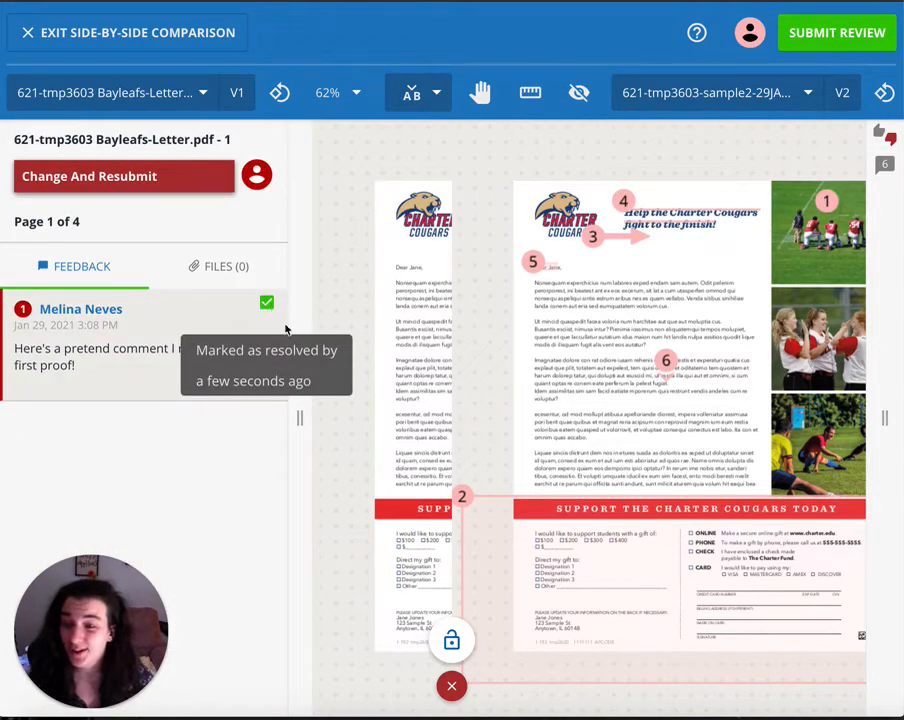
pyautogui.click(296, 416)
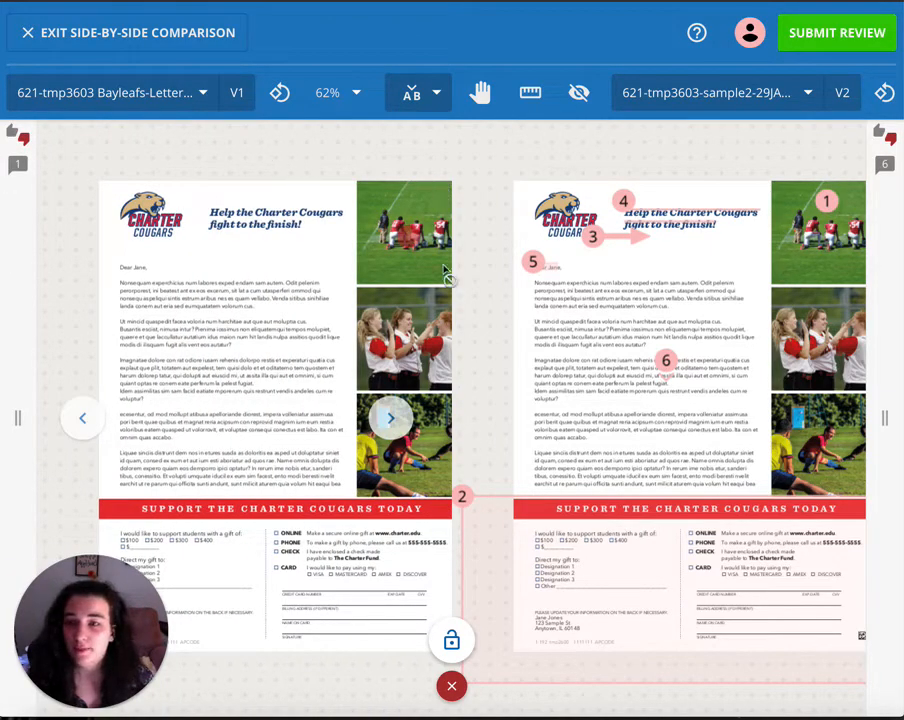
# Step: Review version 1's letter and its feedback once more, and exit the side-by-side comparison
pyautogui.hscroll(2, 613, 200)
pyautogui.hscroll(-2, 613, 200)
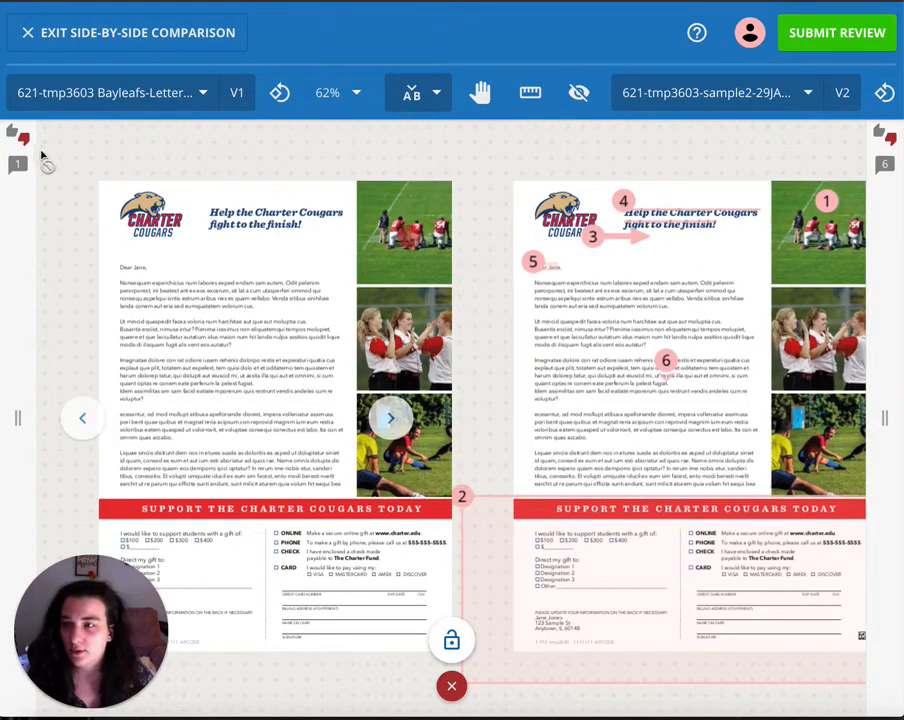
pyautogui.click(20, 416)
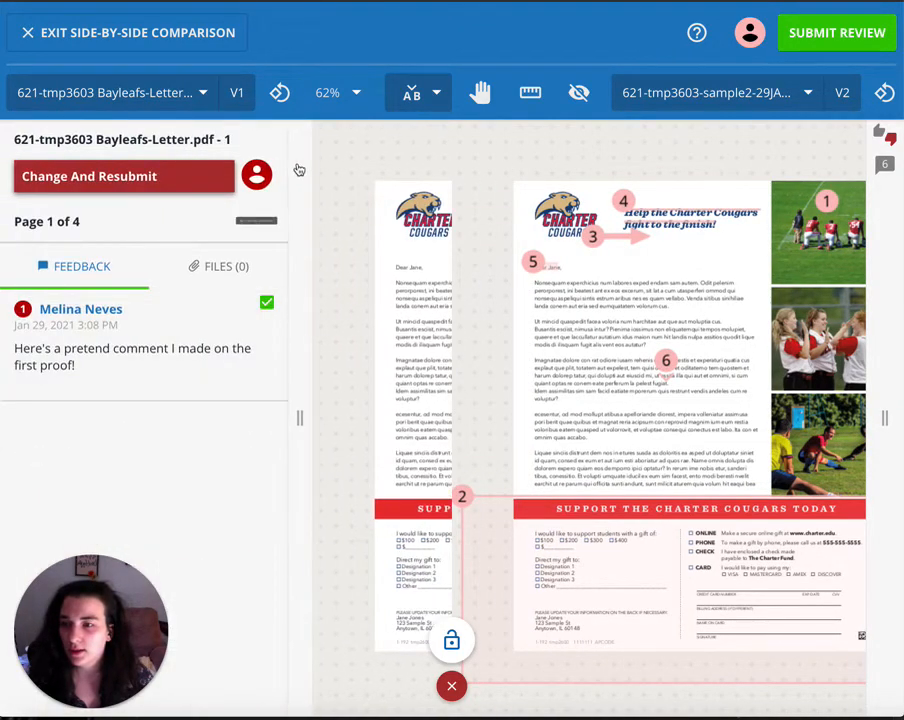
pyautogui.click(31, 34)
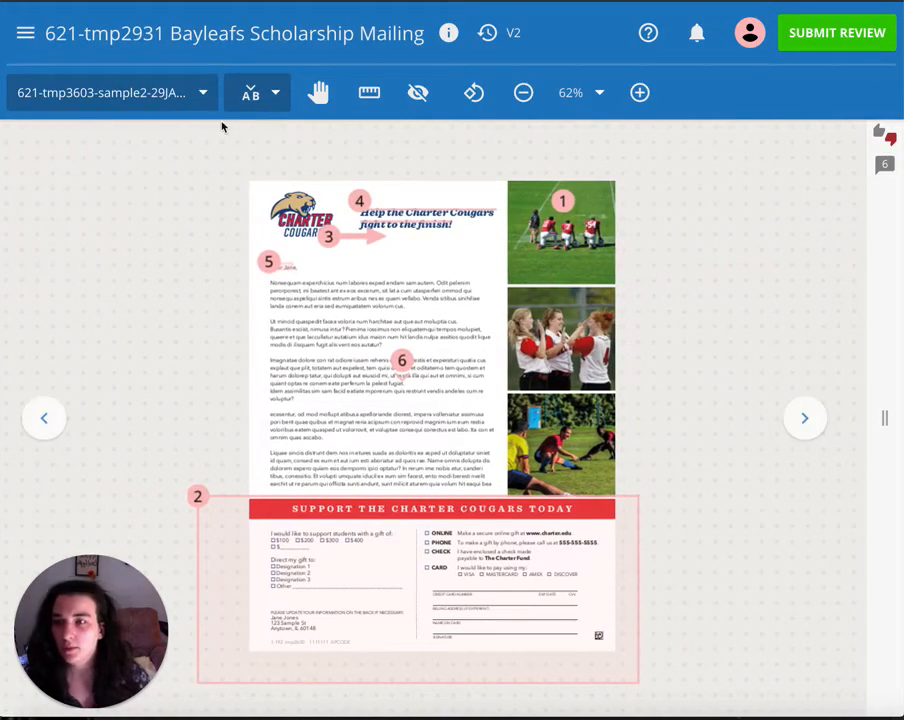
# Step: Page forward through the whole proof until page 1 is shown again
pyautogui.click(800, 420)
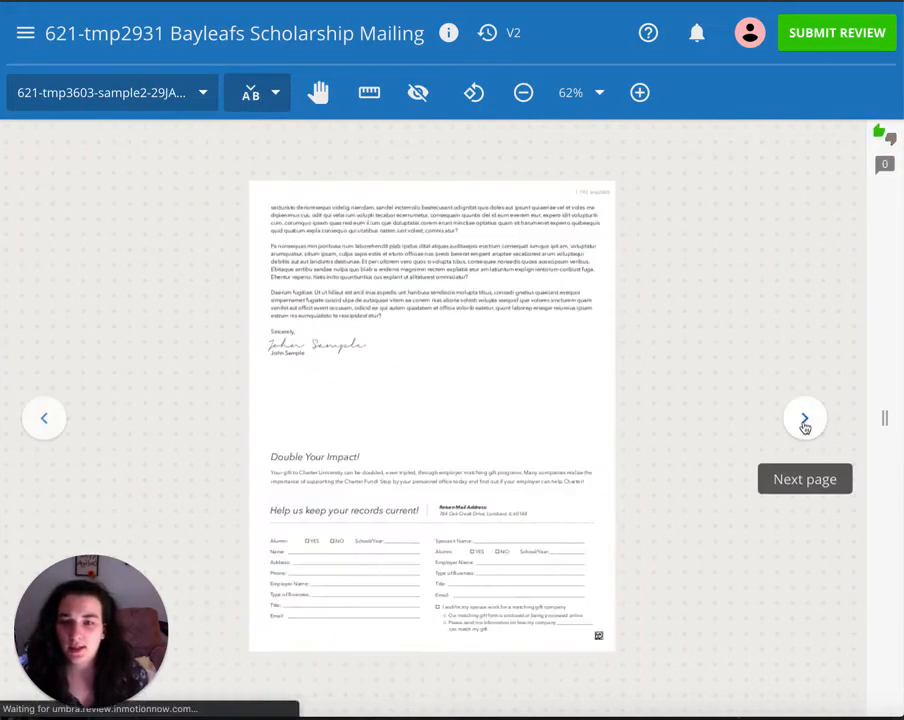
pyautogui.click(798, 420)
pyautogui.click(804, 422)
pyautogui.click(804, 422)
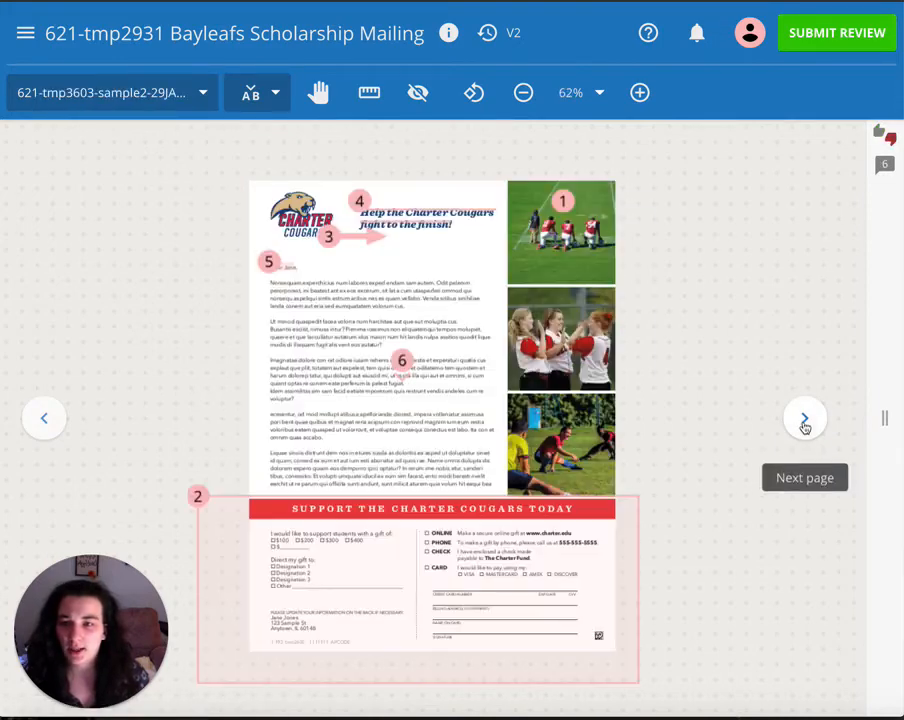
# Step: Go directly to page 4, 622-BRE-#9.pdf, from the list of proof pages and step back to page 1
pyautogui.click(210, 94)
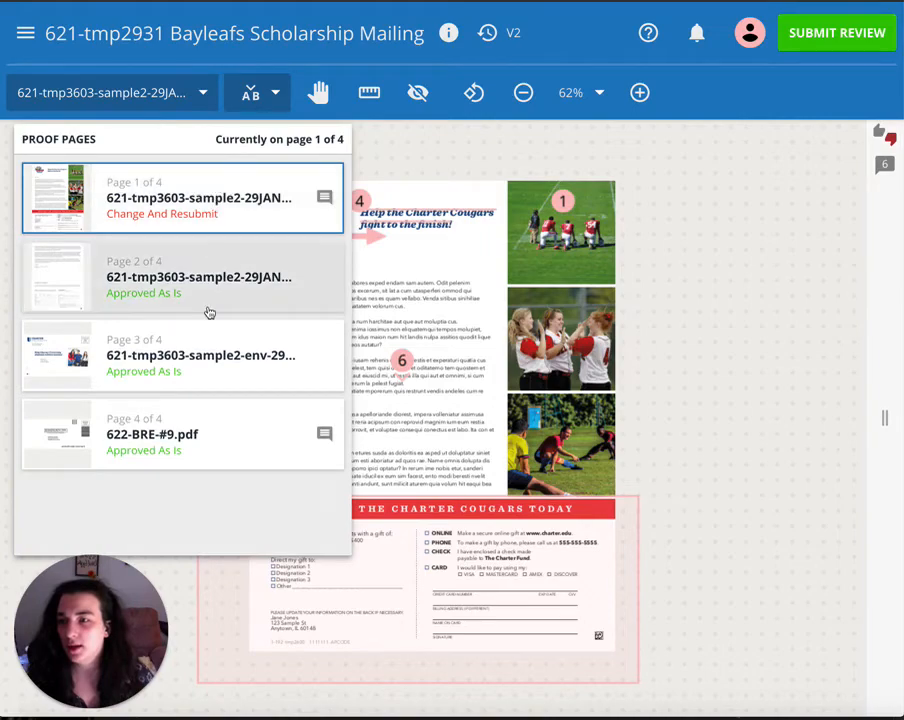
pyautogui.click(195, 440)
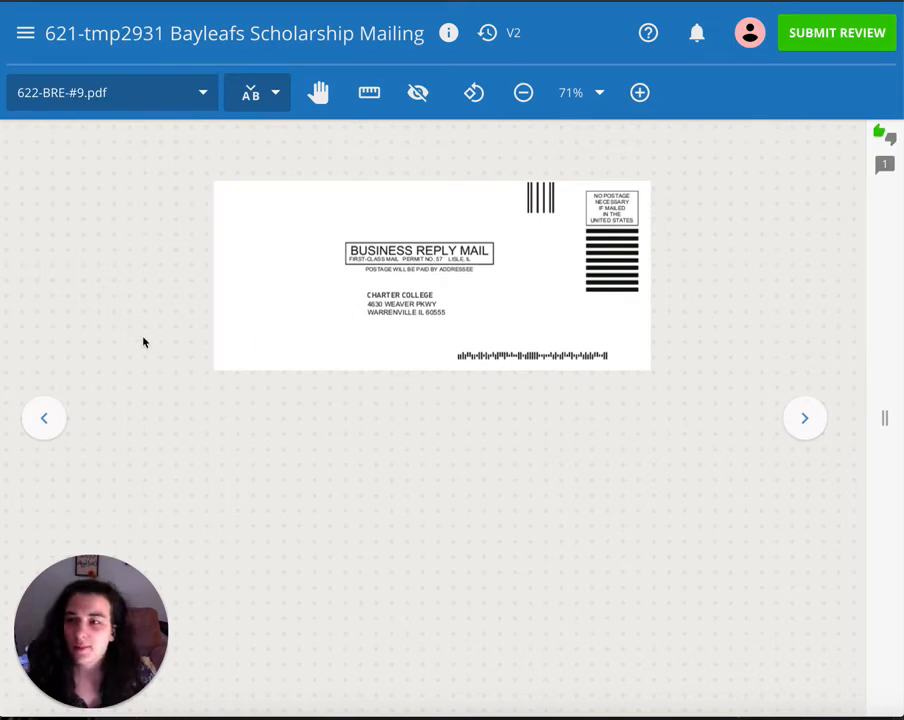
pyautogui.click(53, 425)
pyautogui.click(53, 425)
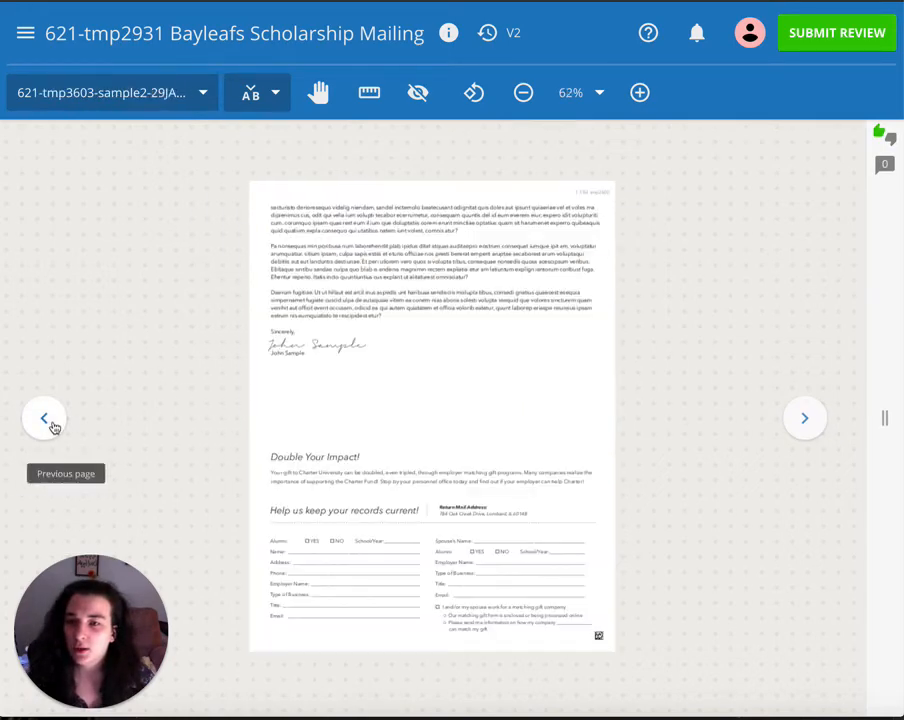
pyautogui.click(44, 420)
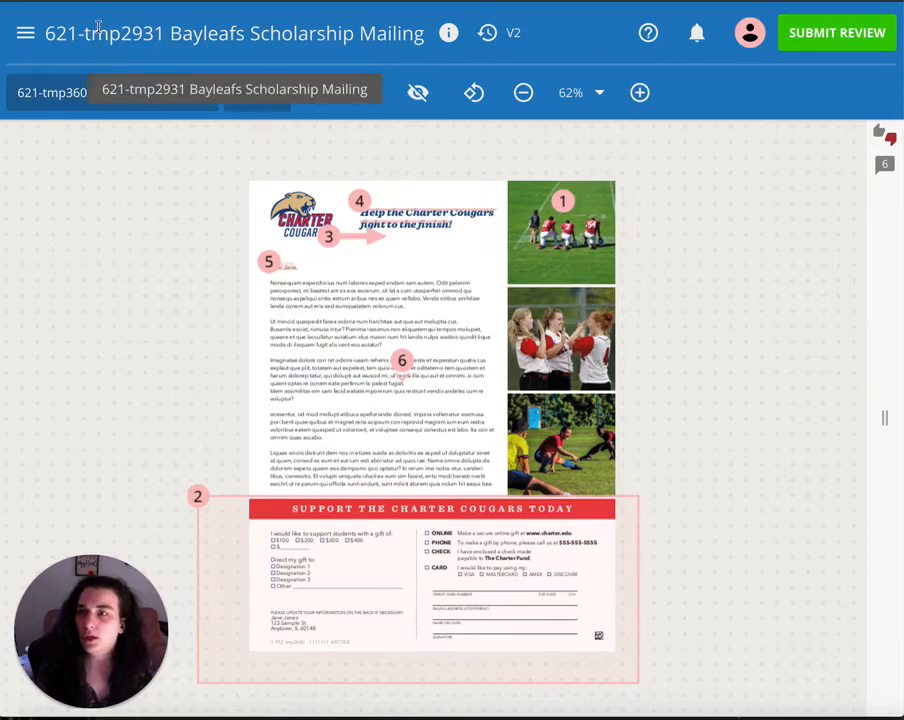
# Step: Open the proof info and read its instructions, project notes and production timeline through to the end
pyautogui.click(22, 34)
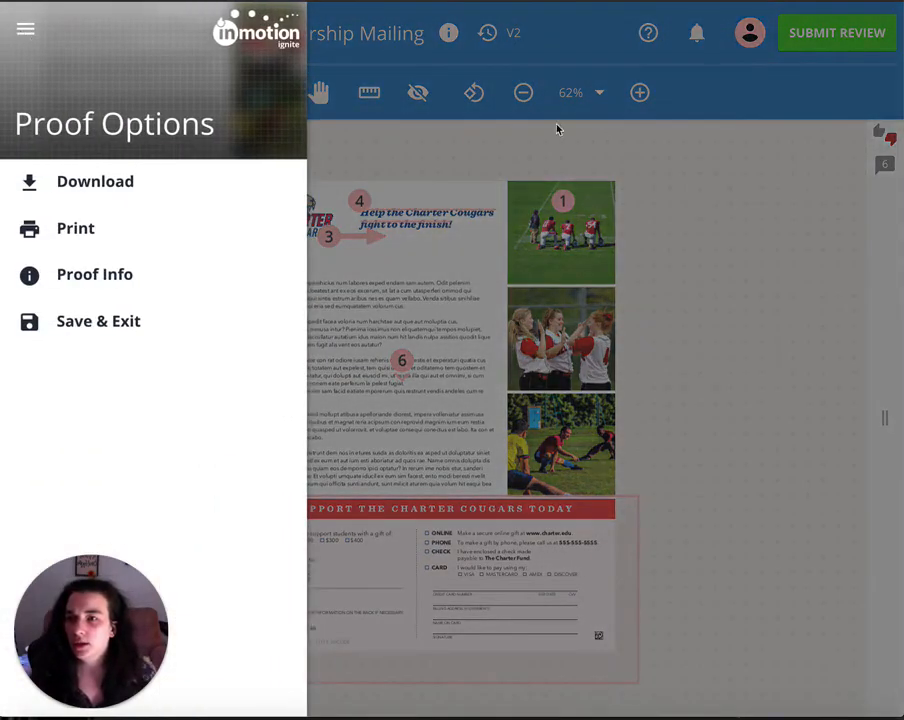
pyautogui.click(757, 157)
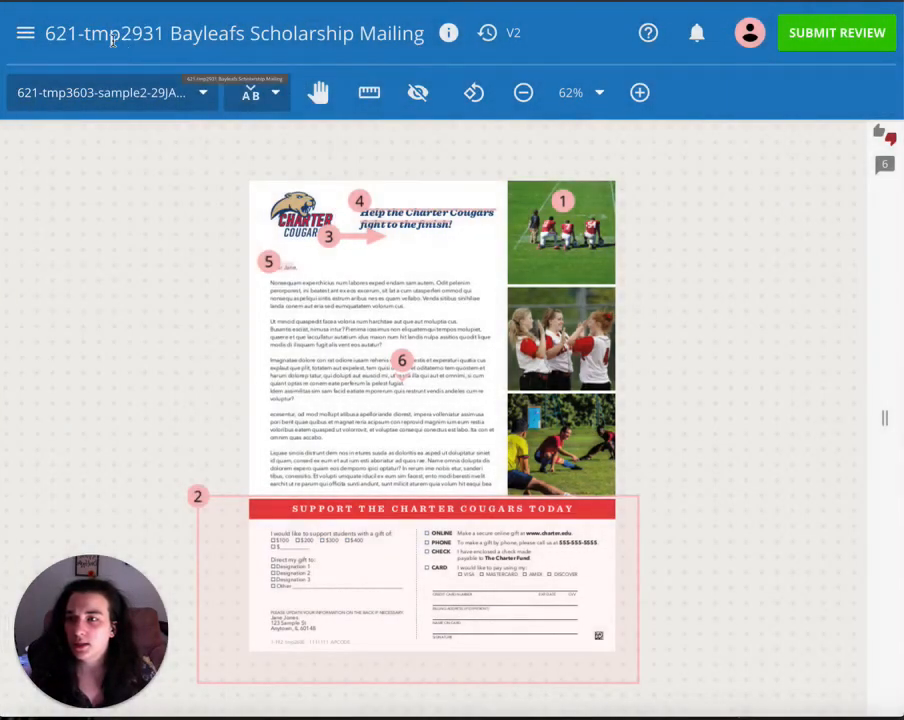
pyautogui.click(23, 35)
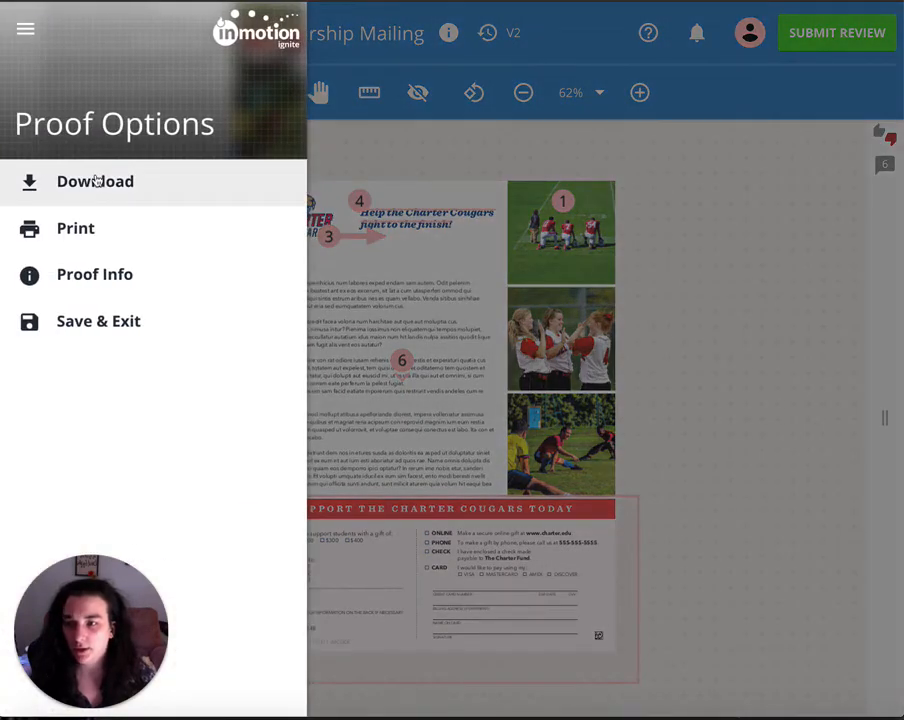
pyautogui.click(81, 283)
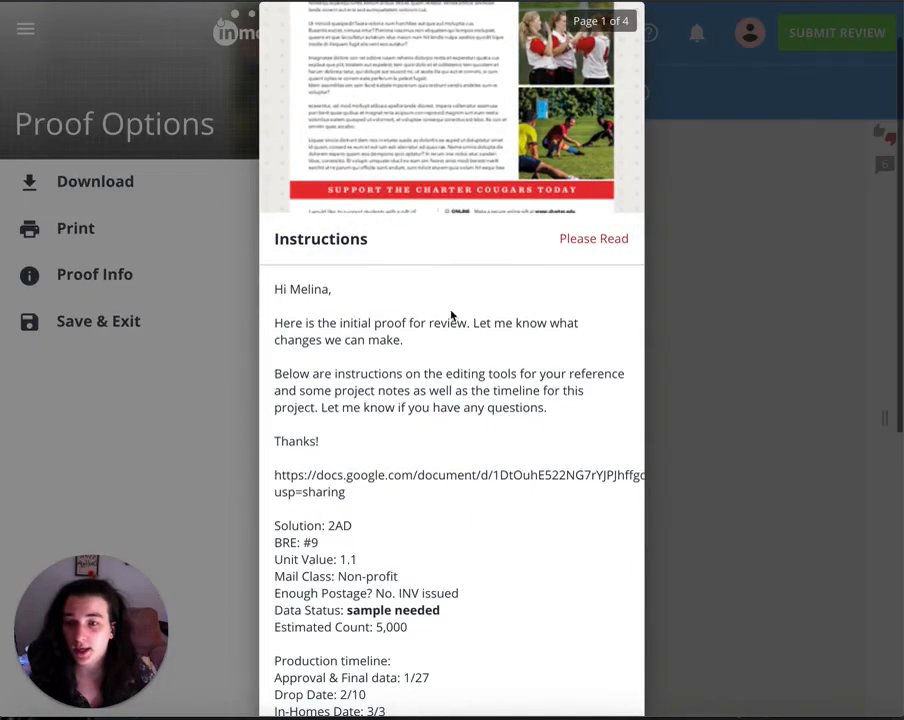
pyautogui.scroll(-3, 500, 356)
pyautogui.scroll(-5, 500, 356)
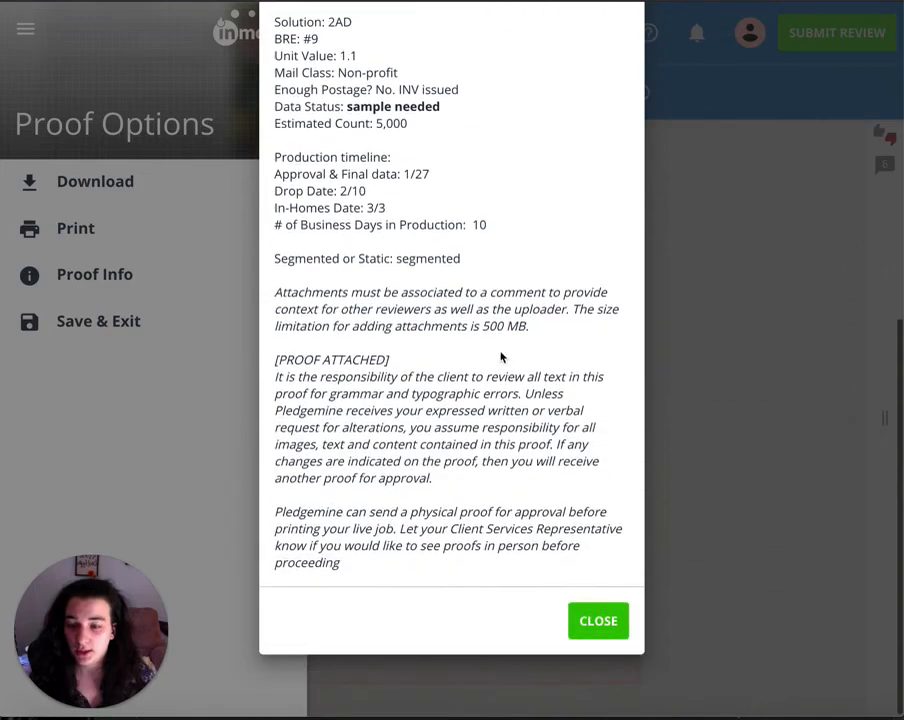
# Step: Close the proof info and options, then reopen the proof instructions beside the proof title, read to the end and close them
pyautogui.click(596, 621)
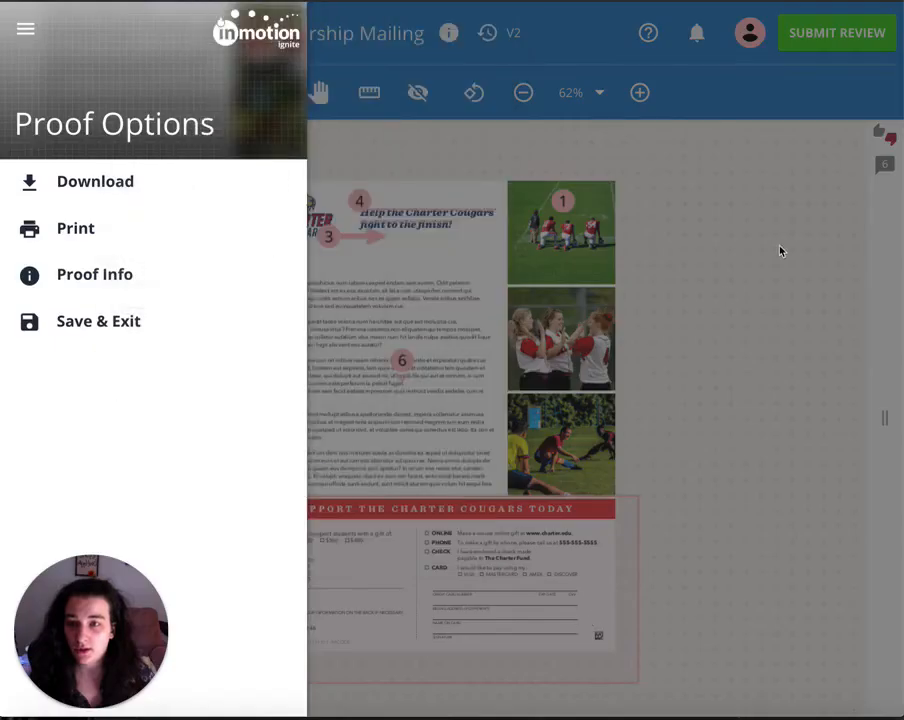
pyautogui.click(779, 250)
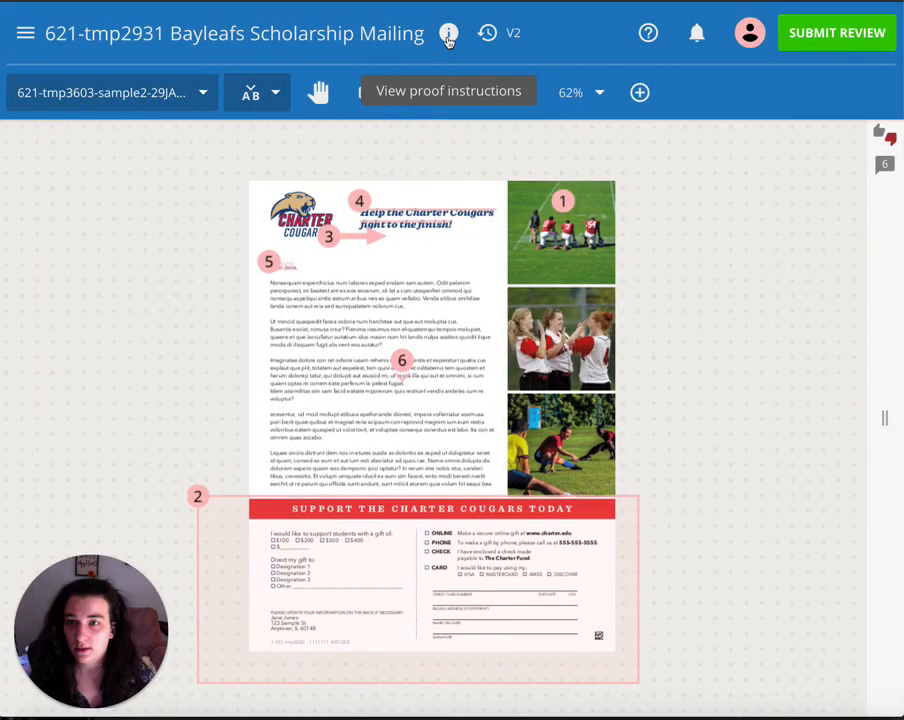
pyautogui.click(448, 36)
pyautogui.scroll(-8, 472, 464)
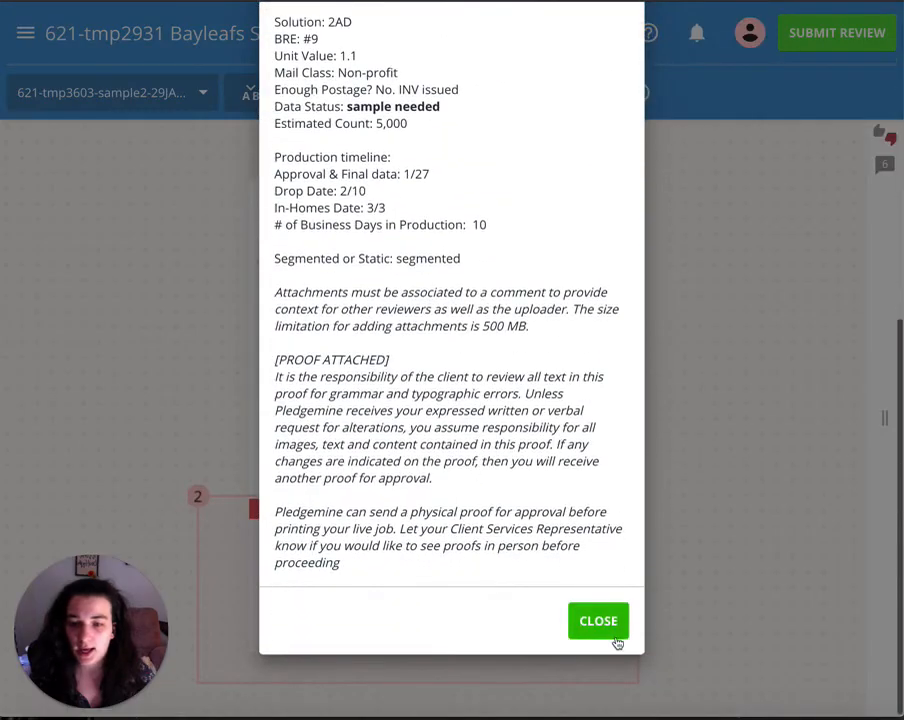
pyautogui.click(612, 636)
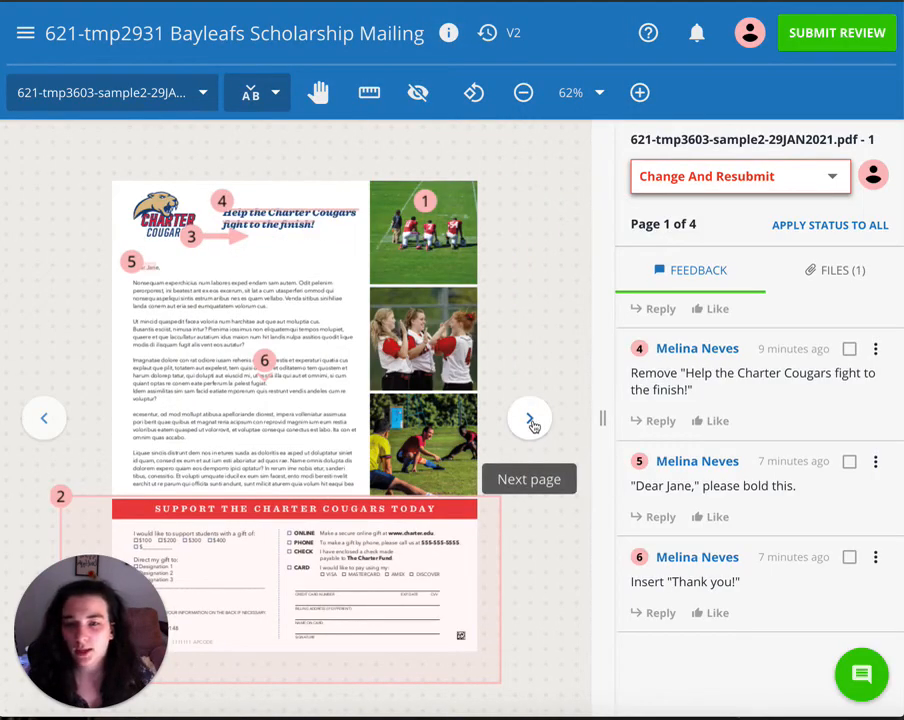
# Step: Keep page 1's approval status at Change And Resubmit, and submit the review after checking the approval statuses of all pages
pyautogui.click(736, 176)
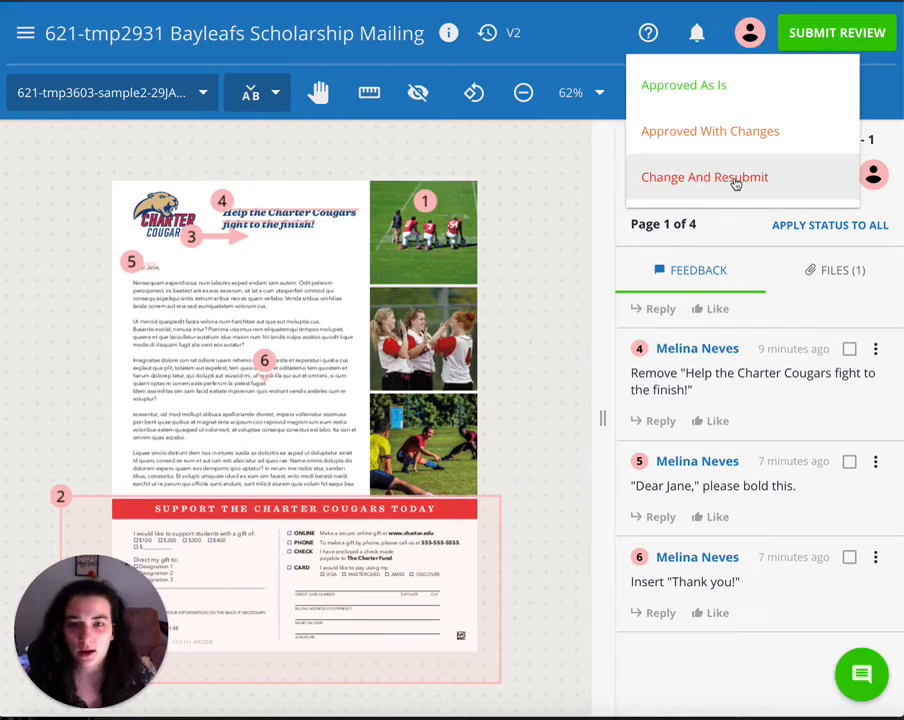
pyautogui.click(736, 180)
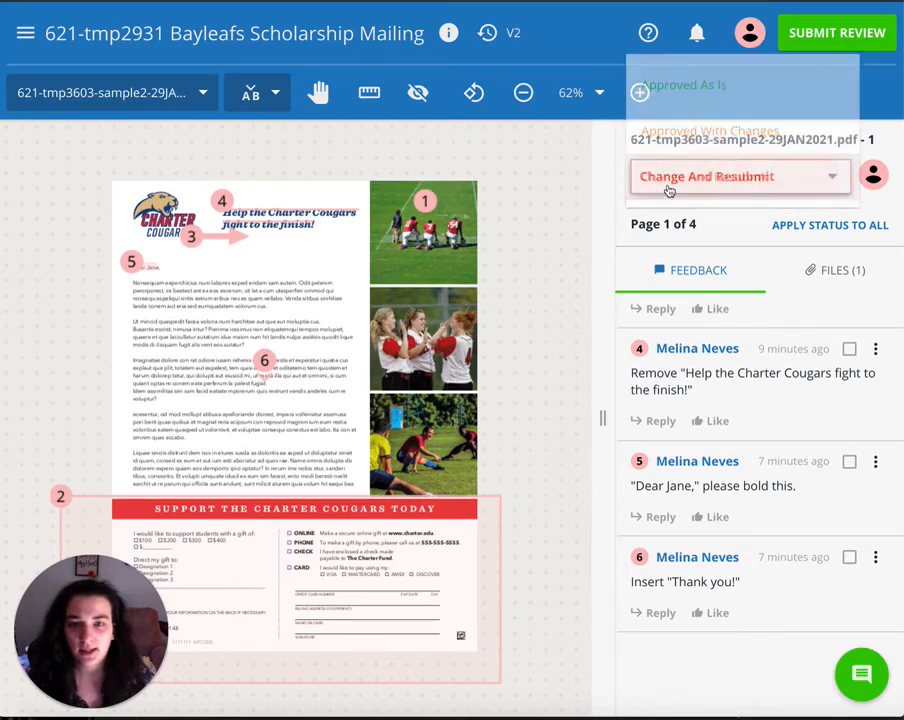
pyautogui.click(825, 36)
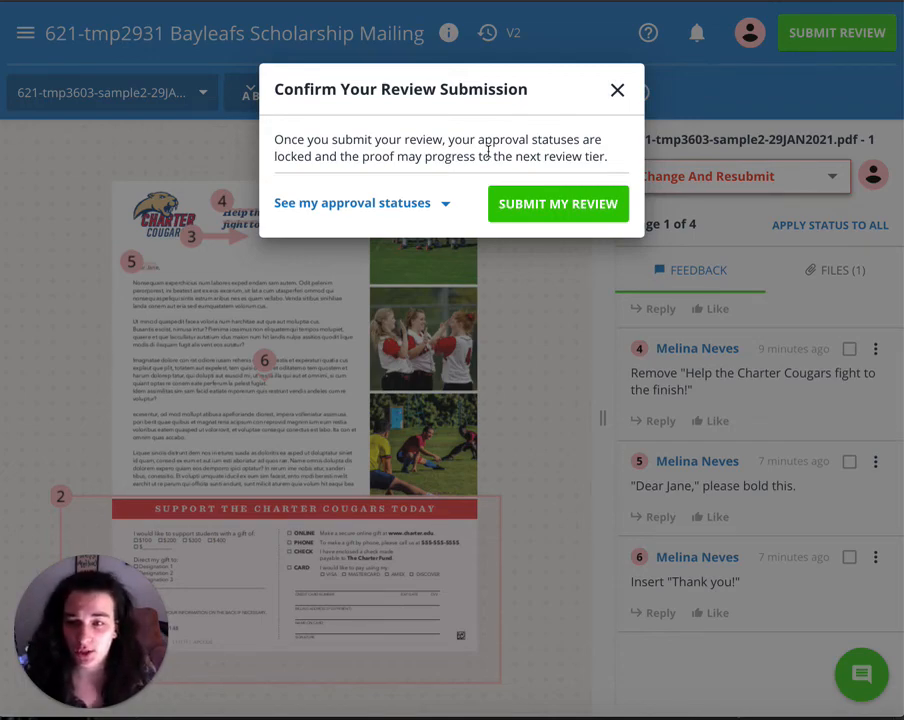
pyautogui.click(408, 203)
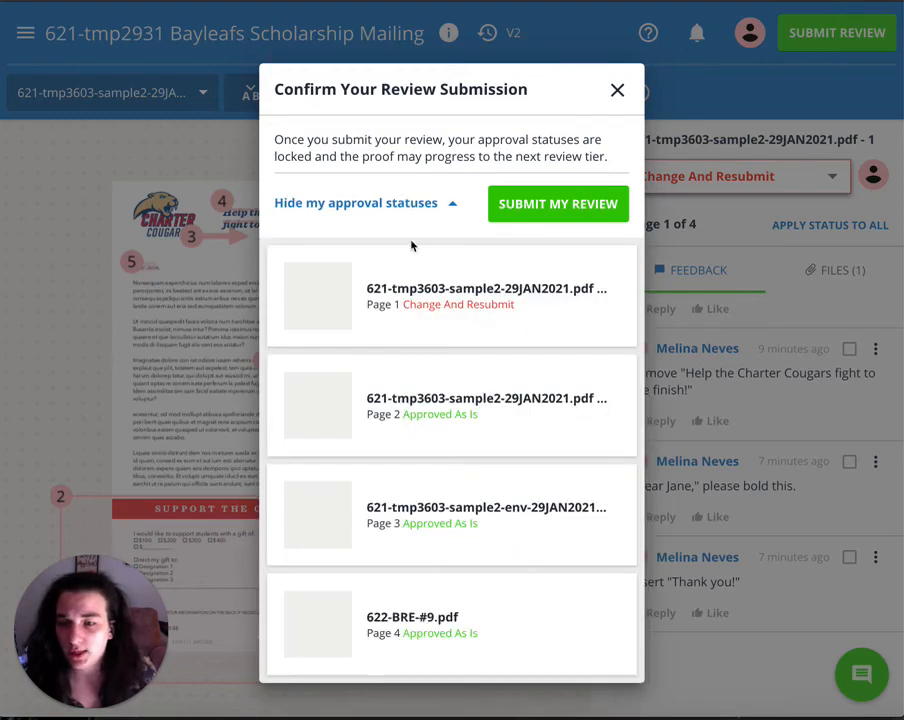
pyautogui.scroll(-1, 416, 575)
pyautogui.scroll(1, 417, 610)
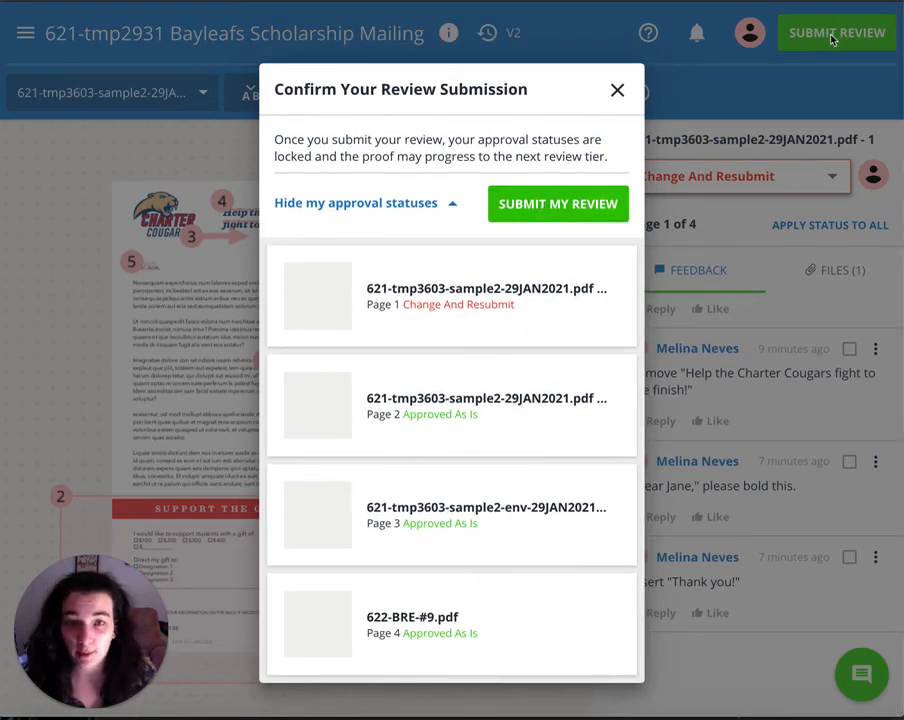
pyautogui.click(580, 206)
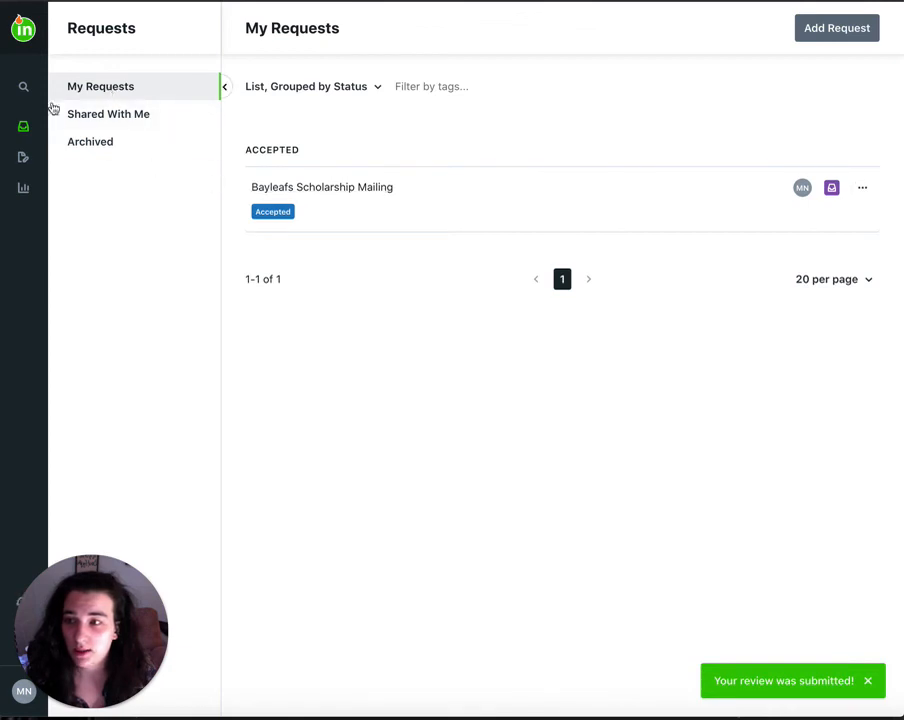
# Step: Go to the list of own reviews and highlight the Returned group heading above the Bayleafs Scholarship Mailing proof
pyautogui.click(22, 160)
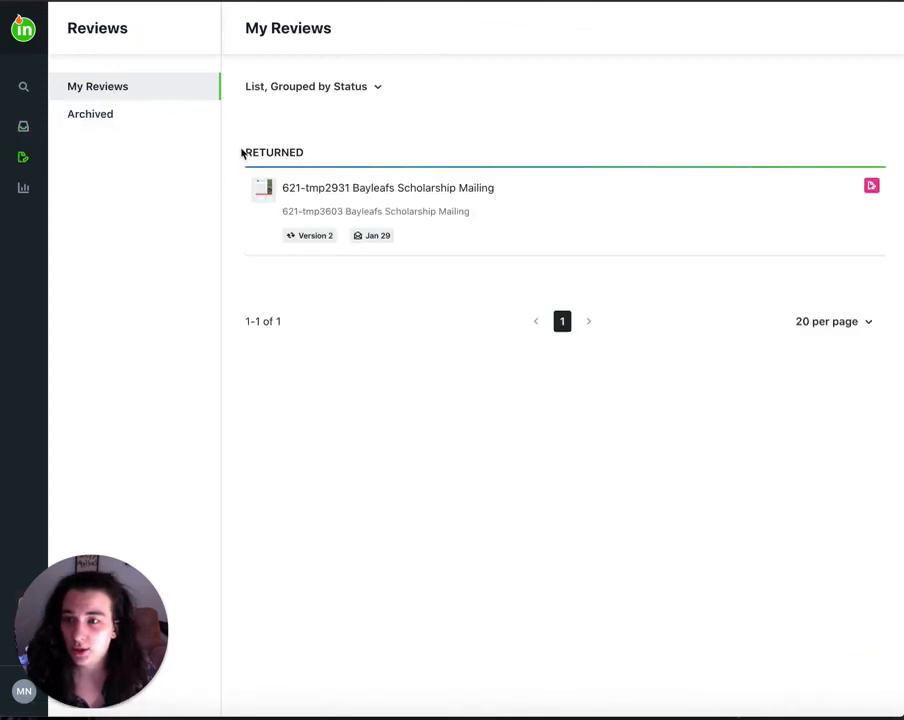
pyautogui.moveTo(241, 152); pyautogui.dragTo(316, 159)
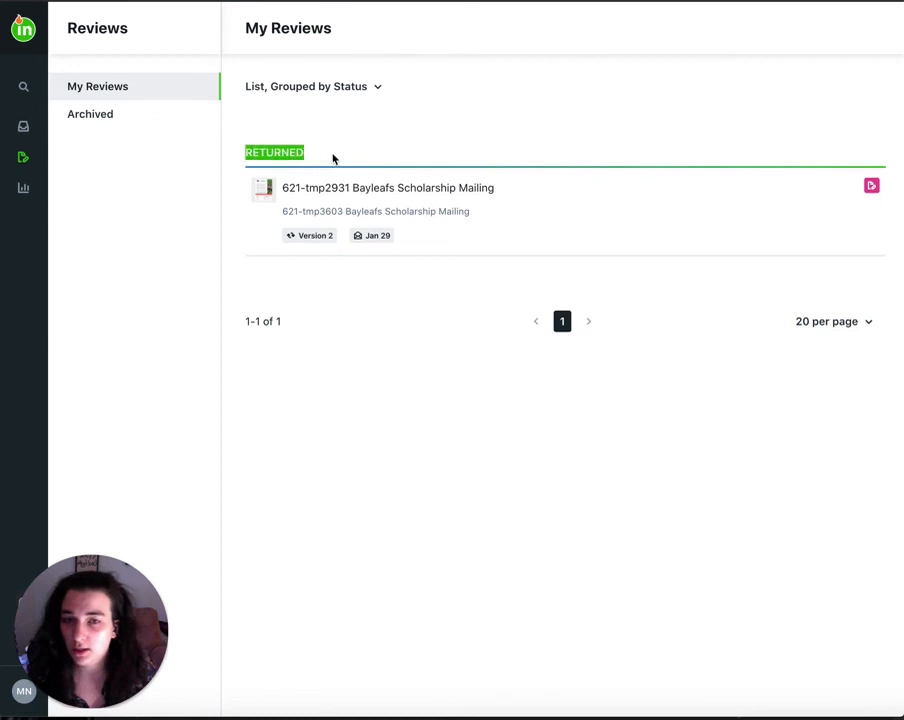